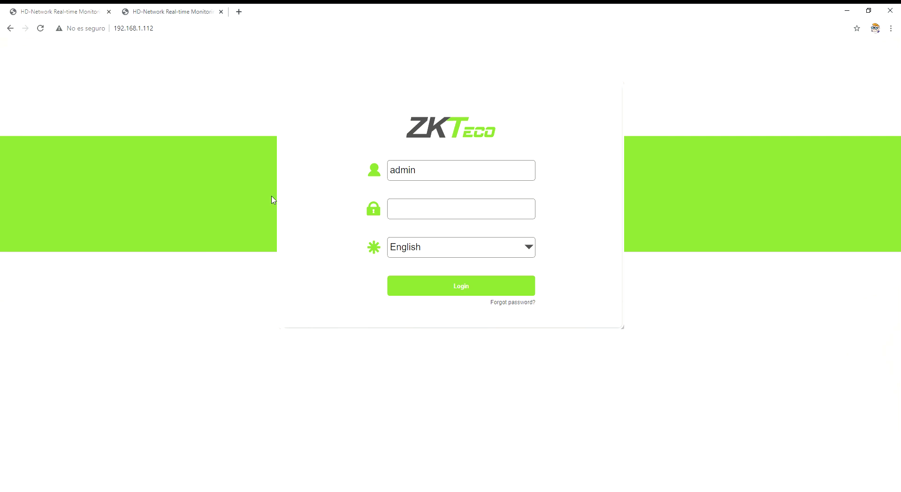
Step: Log in as admin to the camera at 192.168.1.113
{"action": "left_click", "coordinate": [117, 29]}
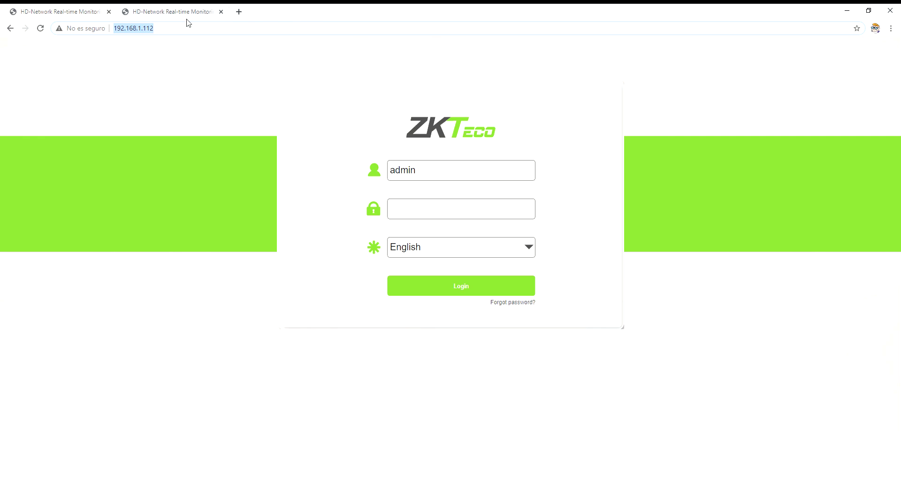
{"action": "type", "text": "192.168.1.113"}
{"action": "left_click", "coordinate": [454, 219]}
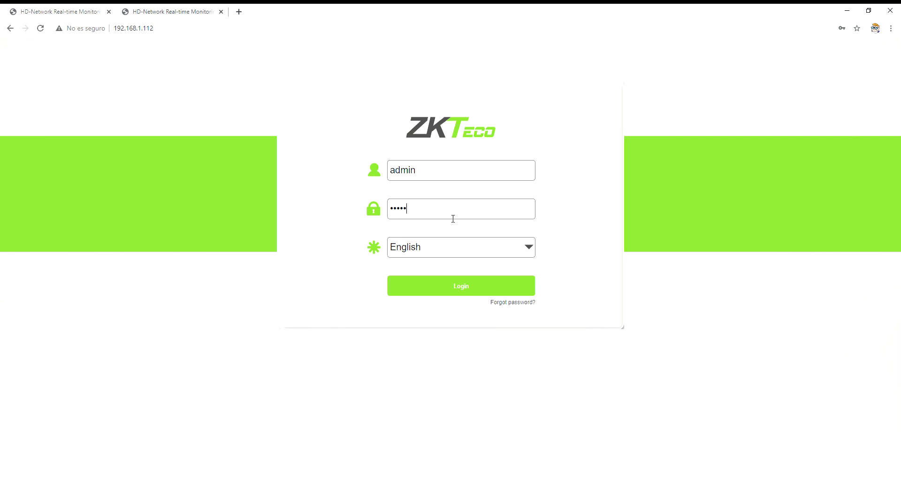
{"action": "key", "text": "Return"}
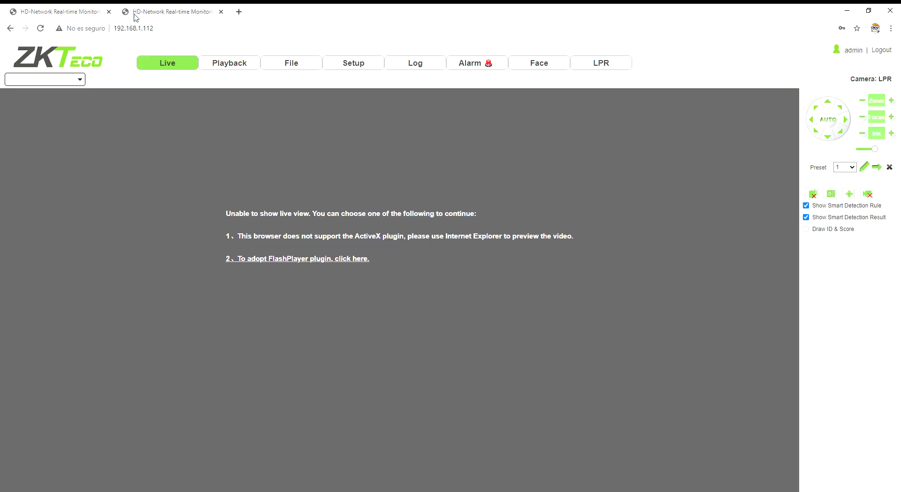
Step: Log in to the second camera and open the LPR page on both 192.168.1.113 and 192.168.1.112
{"action": "left_click", "coordinate": [147, 8]}
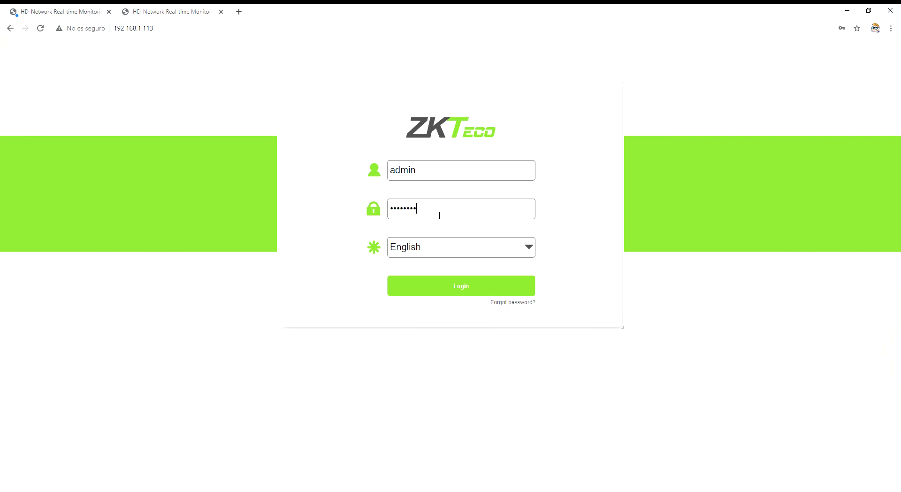
{"action": "key", "text": "Return"}
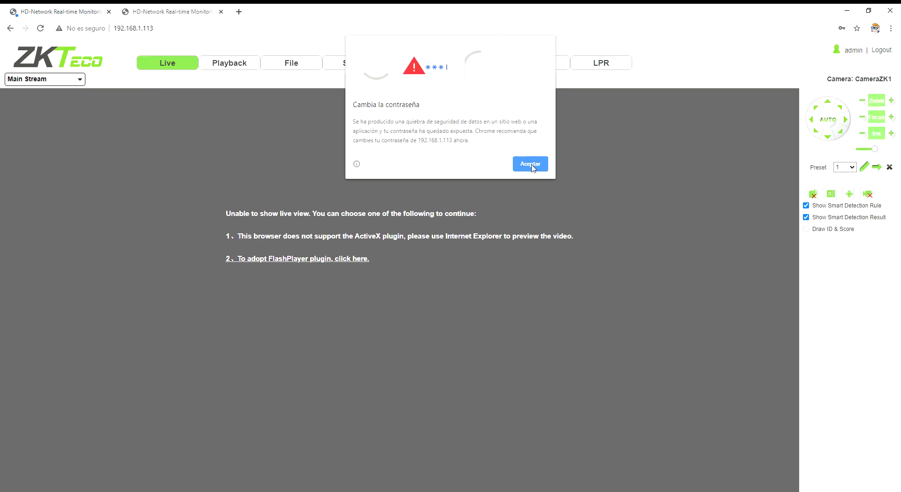
{"action": "left_click", "coordinate": [531, 163]}
{"action": "left_click", "coordinate": [601, 63]}
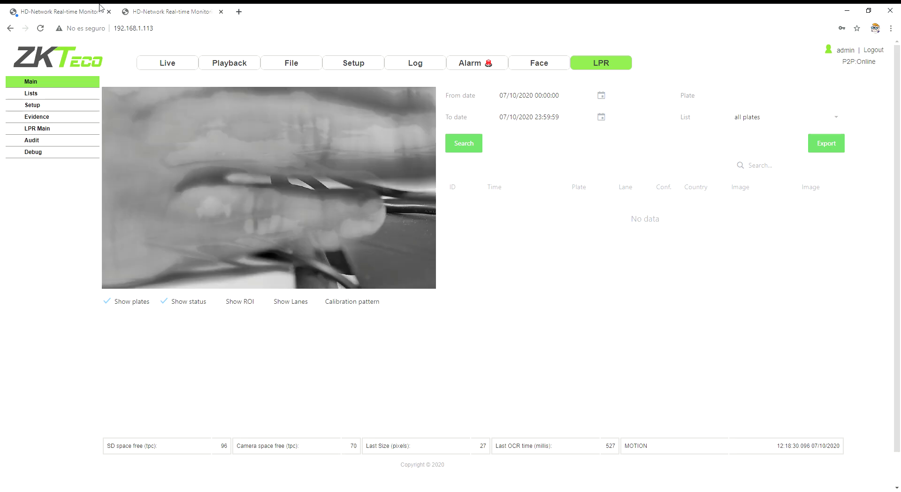
{"action": "left_click", "coordinate": [212, 9]}
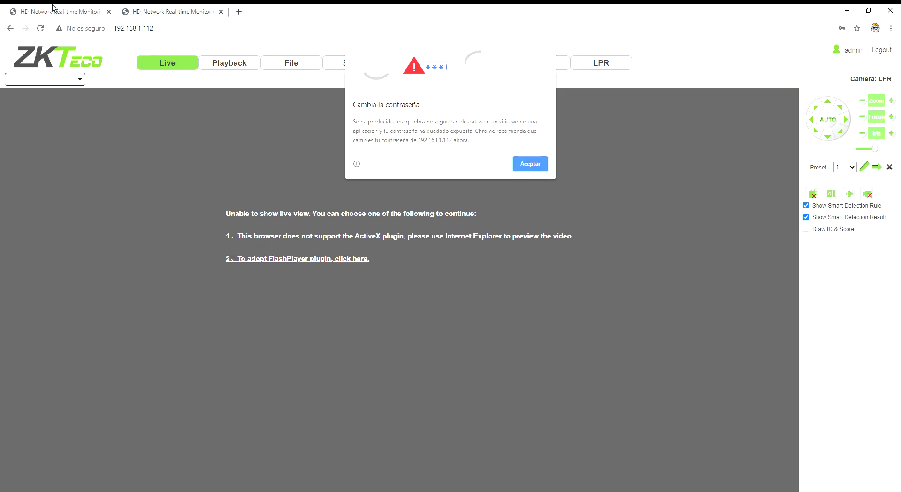
{"action": "left_click", "coordinate": [559, 177]}
{"action": "left_click", "coordinate": [586, 69]}
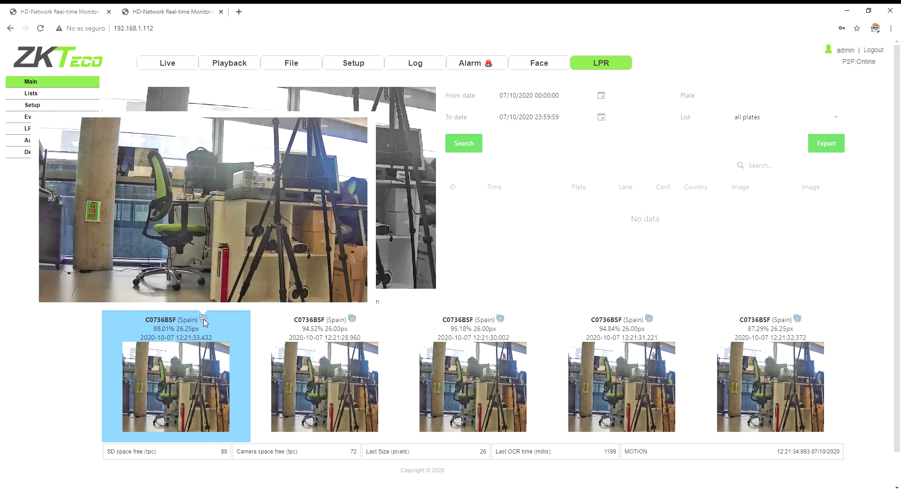
Step: Load camera 192.168.1.113 and go to its license plate Lists page
{"action": "left_click", "coordinate": [179, 28]}
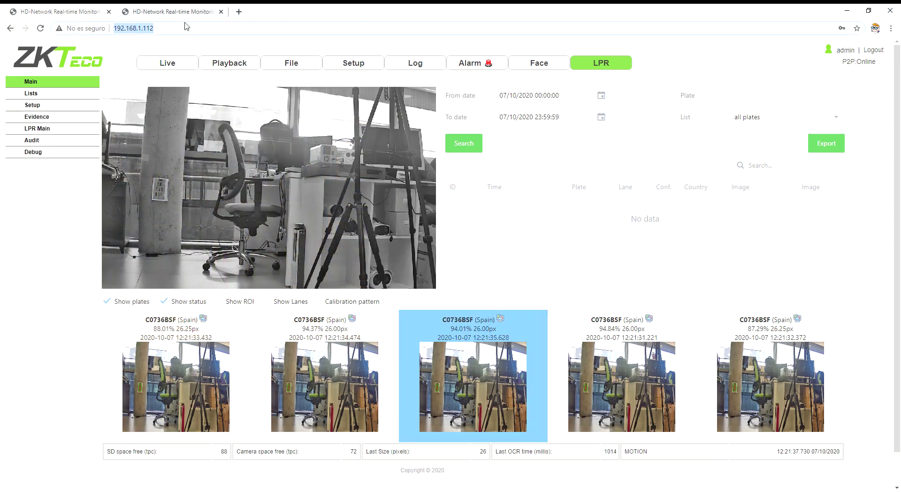
{"action": "type", "text": "192.168.1.113"}
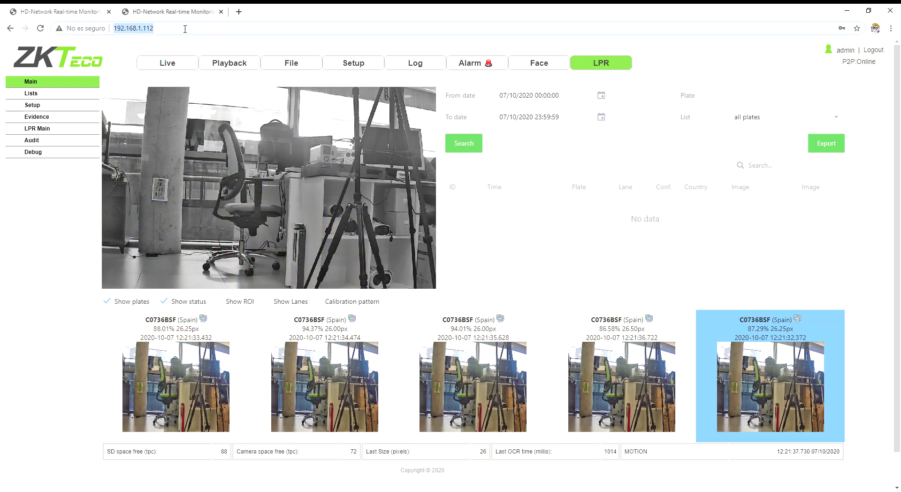
{"action": "key", "text": "Return"}
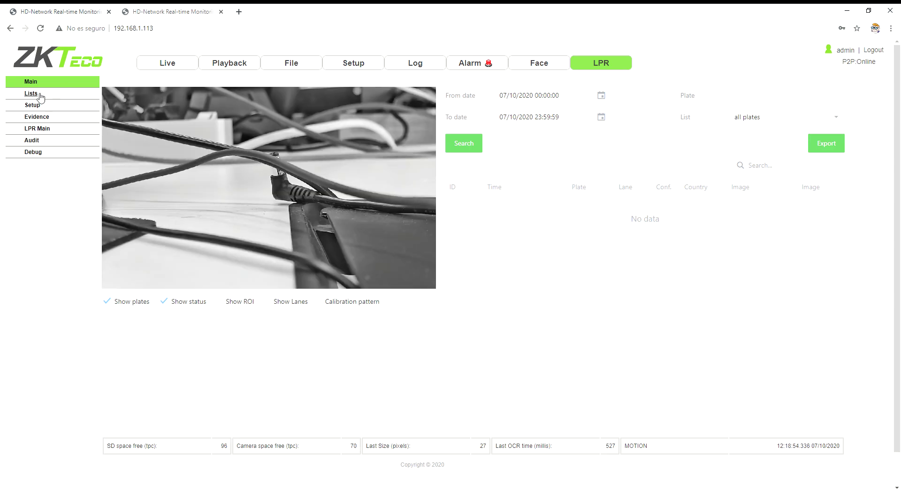
{"action": "left_click", "coordinate": [37, 95]}
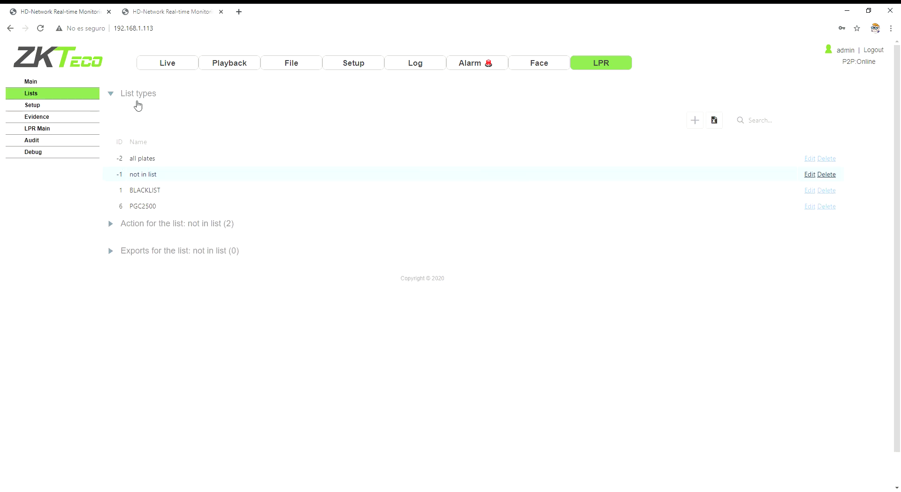
Step: Show the BLACKLIST plate list on camera 192.168.1.112
{"action": "left_click", "coordinate": [164, 190]}
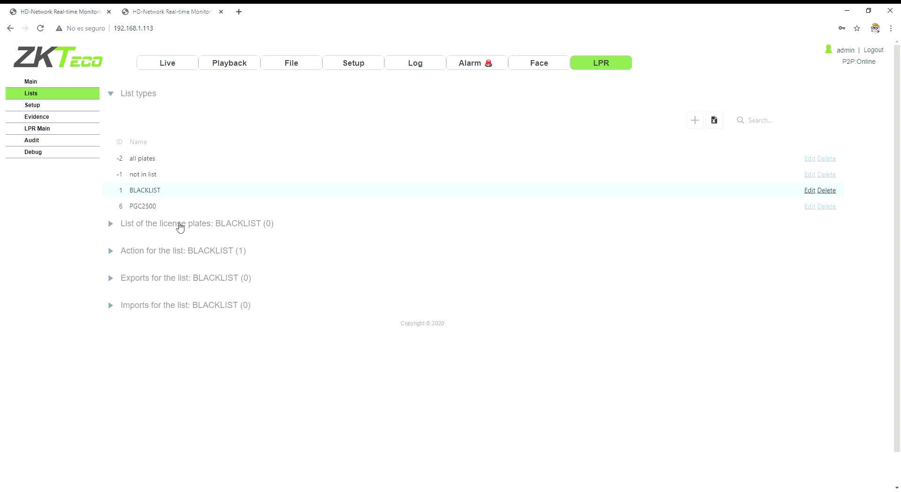
{"action": "left_click", "coordinate": [179, 224]}
{"action": "left_click", "coordinate": [97, 8]}
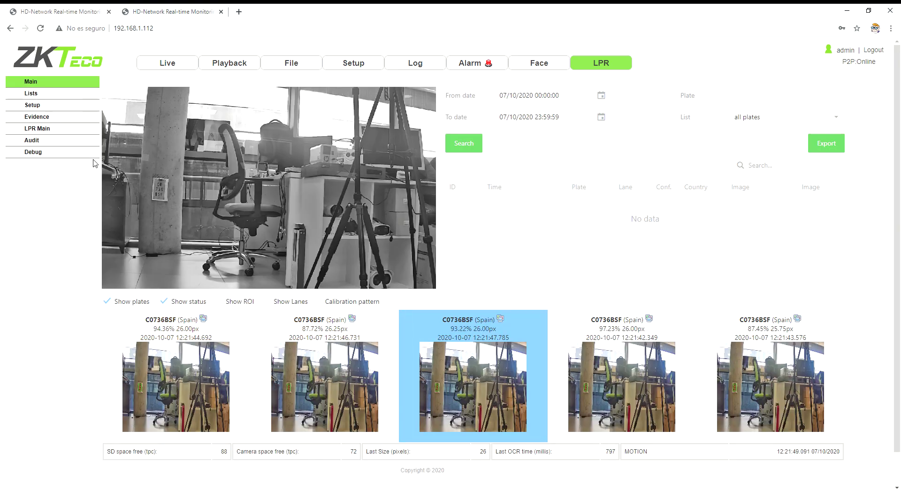
{"action": "left_click", "coordinate": [31, 94]}
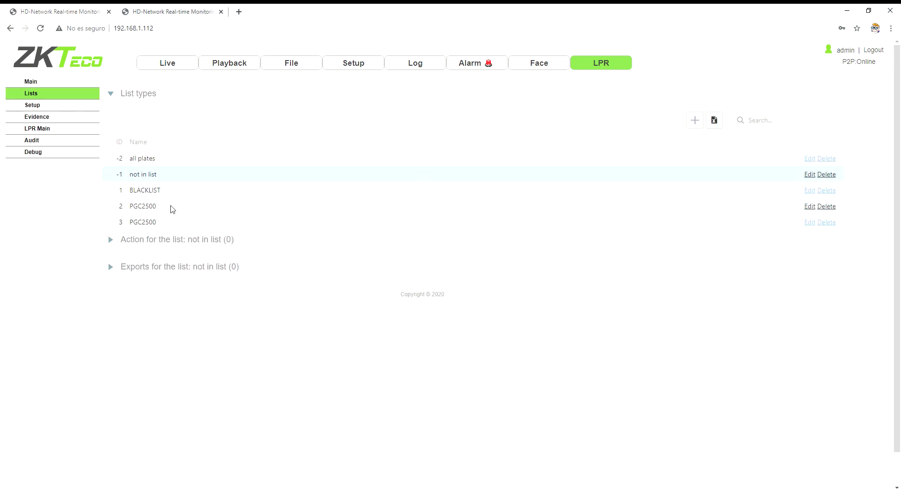
{"action": "left_click", "coordinate": [170, 195]}
{"action": "left_click", "coordinate": [218, 249]}
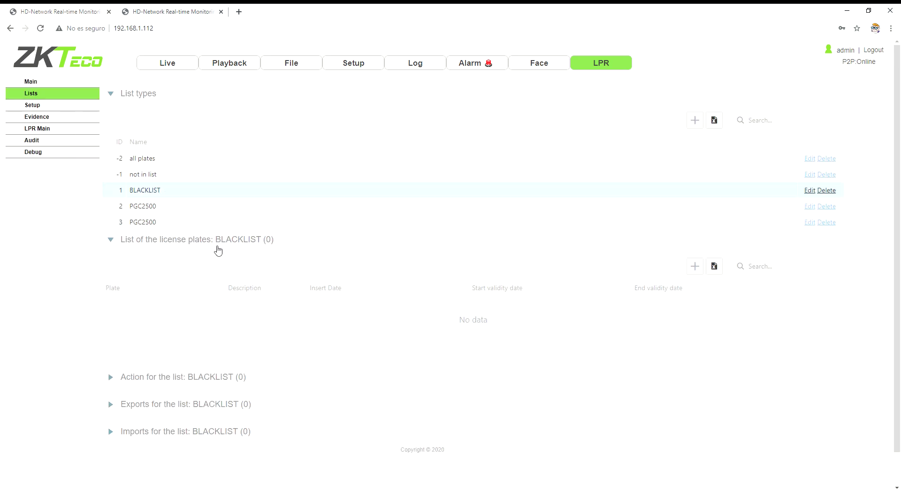
Step: Add plate 1234 ABC, described TEST 1, valid 07/10/2020 to 31/10/2020, and save it
{"action": "left_click", "coordinate": [694, 266]}
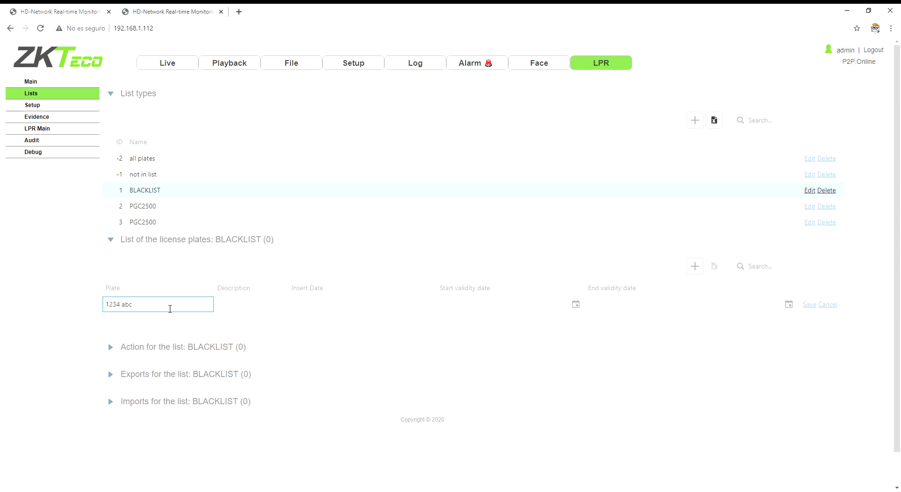
{"action": "key", "text": "Tab"}
{"action": "type", "text": "TEST 1"}
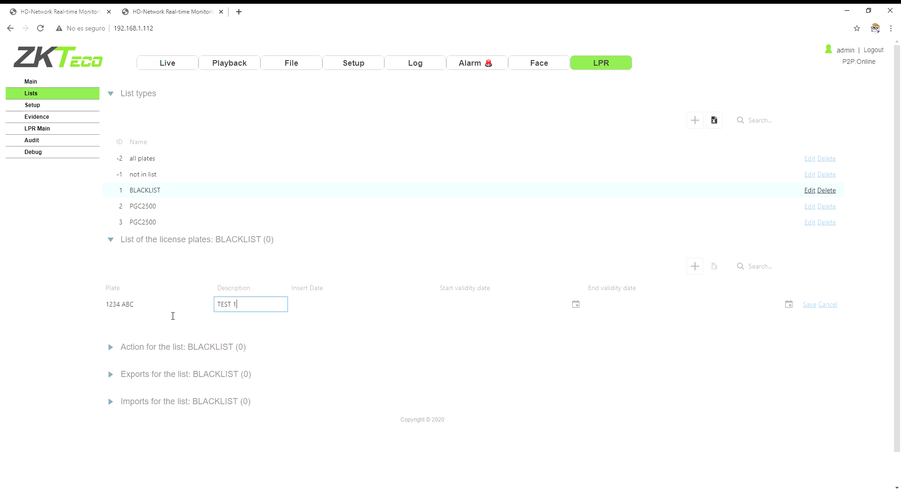
{"action": "key", "text": "Tab"}
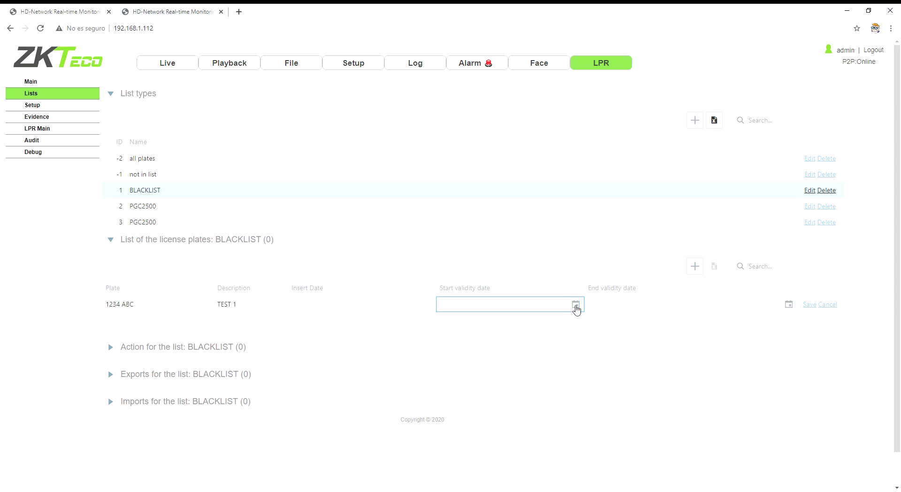
{"action": "left_click", "coordinate": [576, 305]}
{"action": "left_click", "coordinate": [466, 478]}
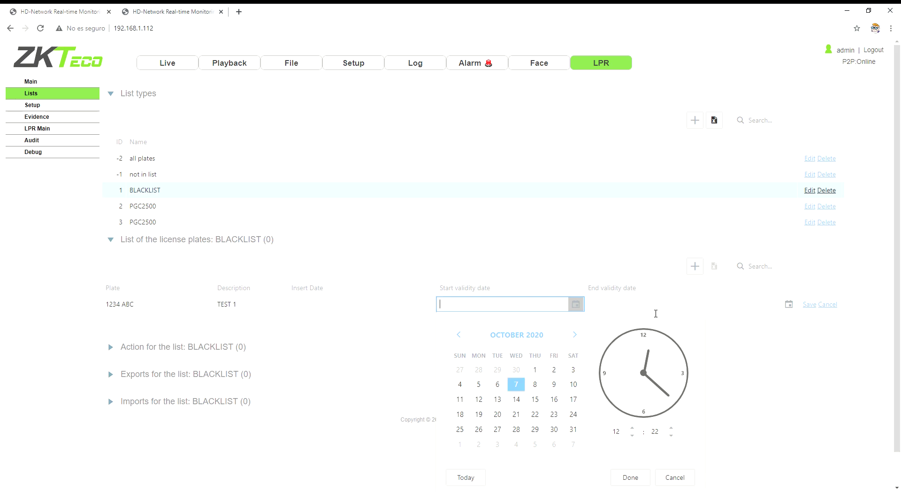
{"action": "left_click", "coordinate": [630, 478]}
{"action": "left_click", "coordinate": [789, 304]}
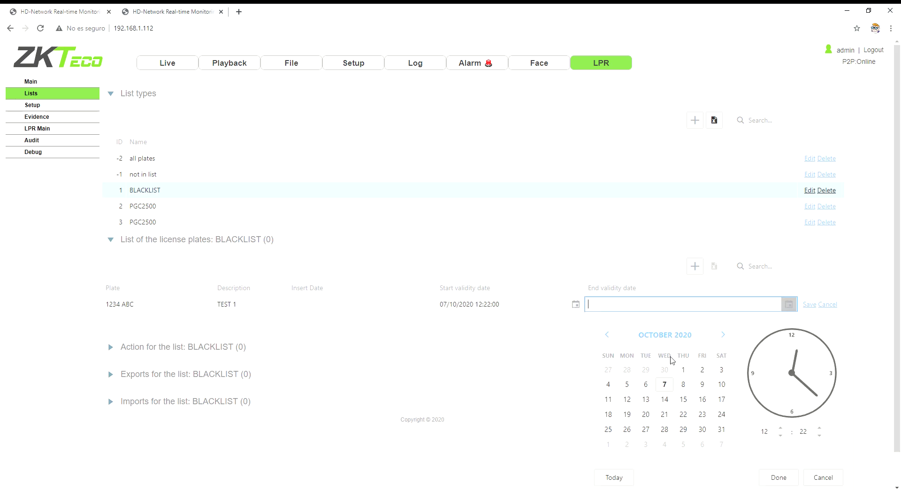
{"action": "left_click", "coordinate": [721, 429]}
{"action": "left_click", "coordinate": [778, 478]}
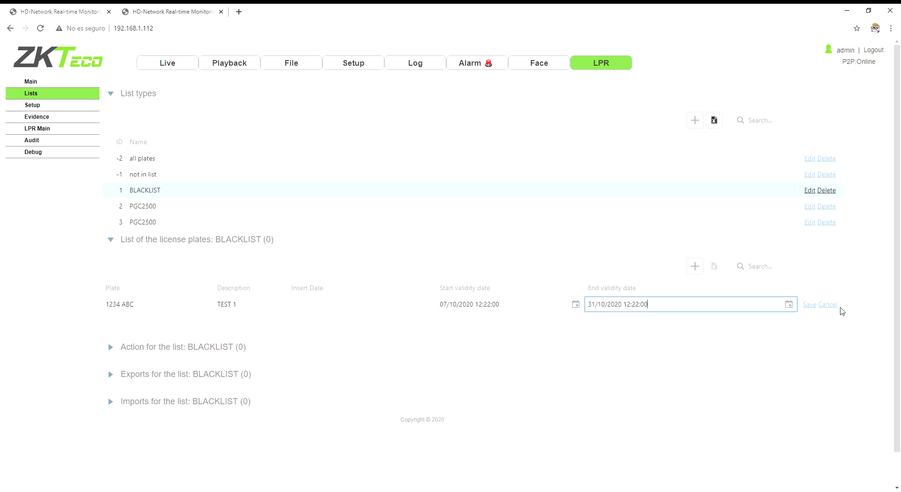
{"action": "left_click", "coordinate": [810, 304]}
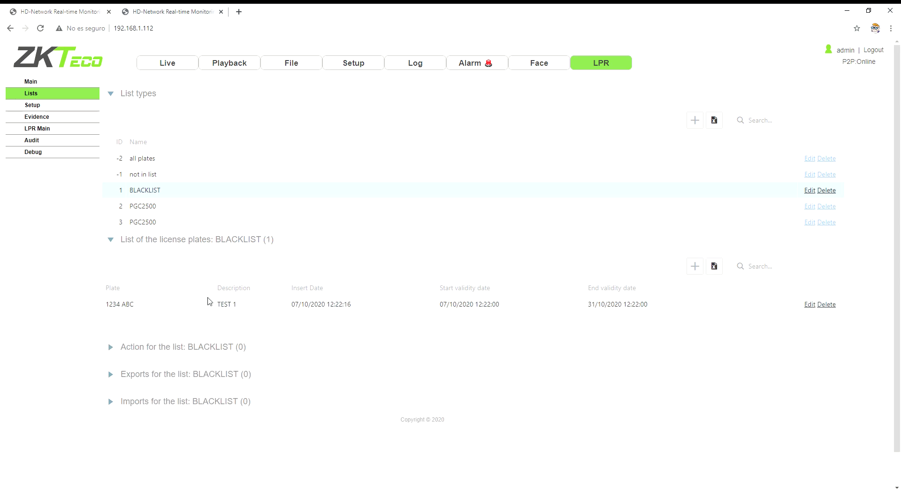
{"action": "left_click", "coordinate": [694, 267]}
{"action": "type", "text": "1234 FFF"}
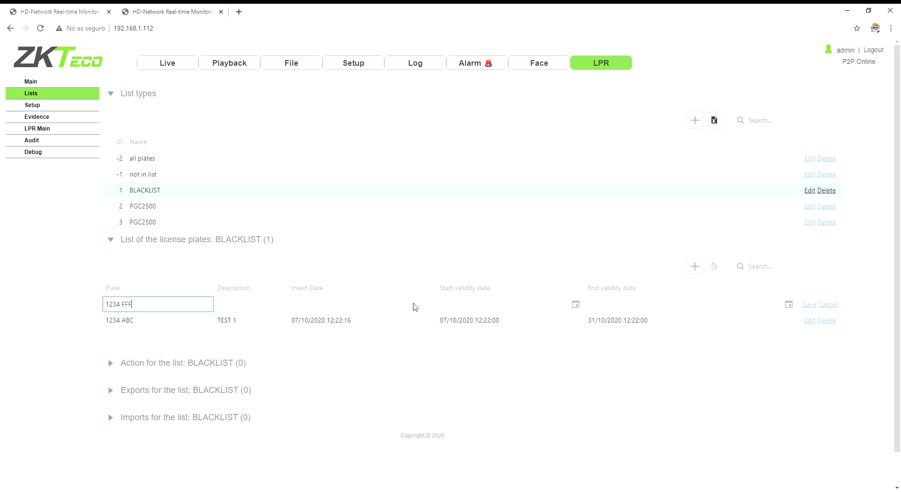
Step: Save plate 1234 FFF (TEST 2) valid 09/10/2020 from 12:22 to 21:22
{"action": "key", "text": "Tab"}
{"action": "type", "text": "TEST 2"}
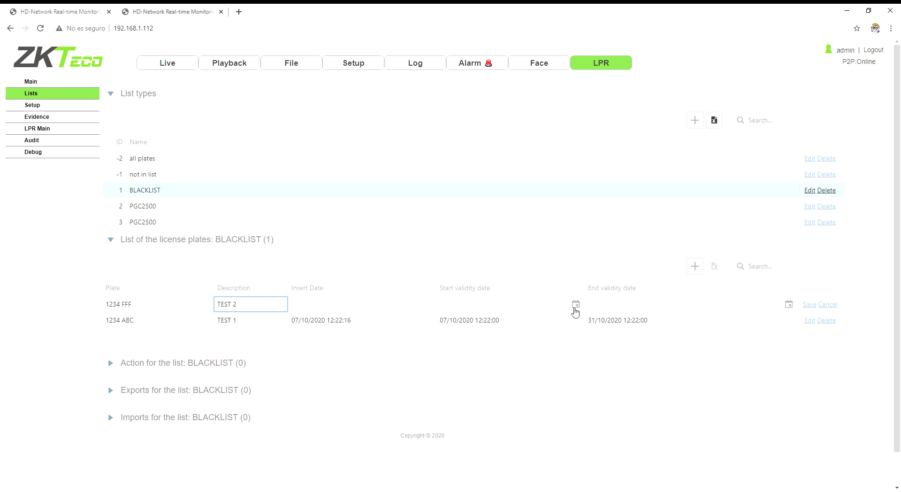
{"action": "left_click", "coordinate": [576, 305]}
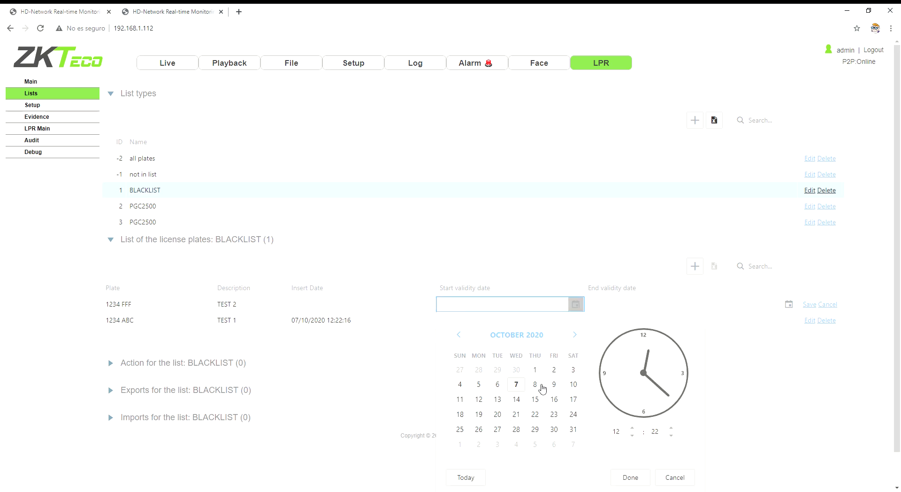
{"action": "left_click", "coordinate": [553, 384]}
{"action": "left_click", "coordinate": [629, 478]}
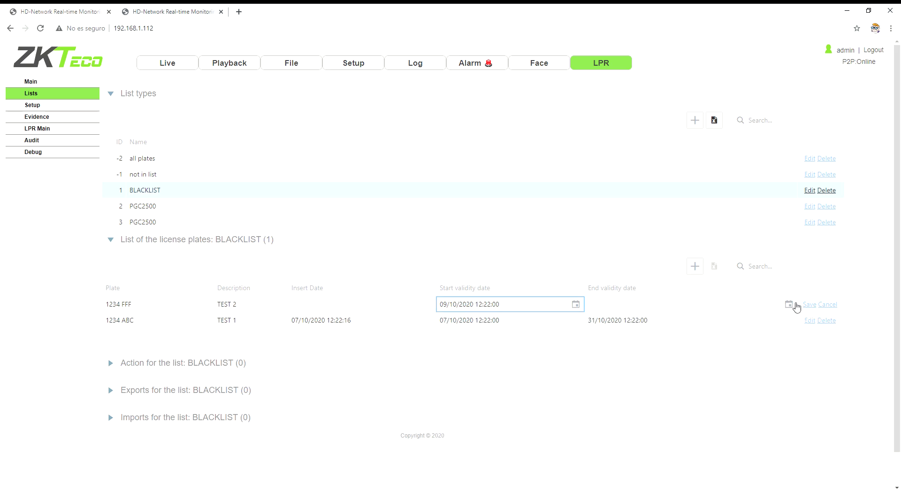
{"action": "left_click", "coordinate": [789, 304]}
{"action": "left_click", "coordinate": [703, 386]}
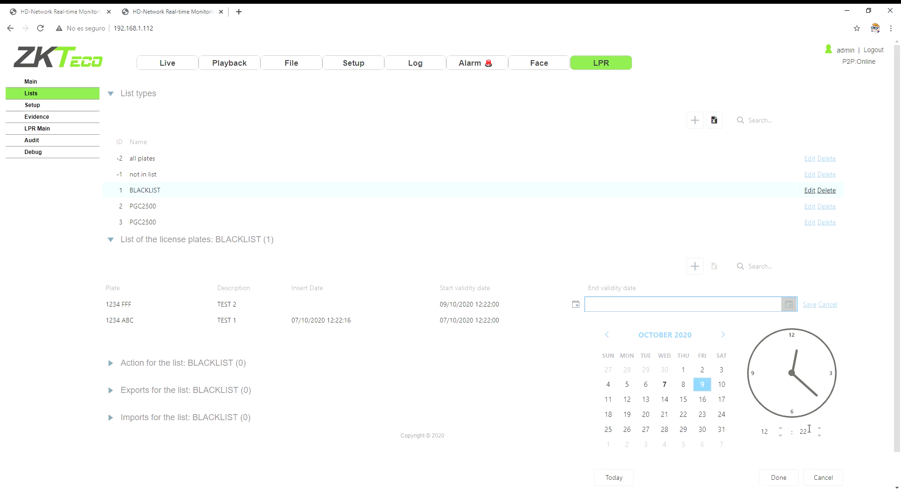
{"action": "left_click", "coordinate": [781, 428]}
{"action": "type", "text": "21"}
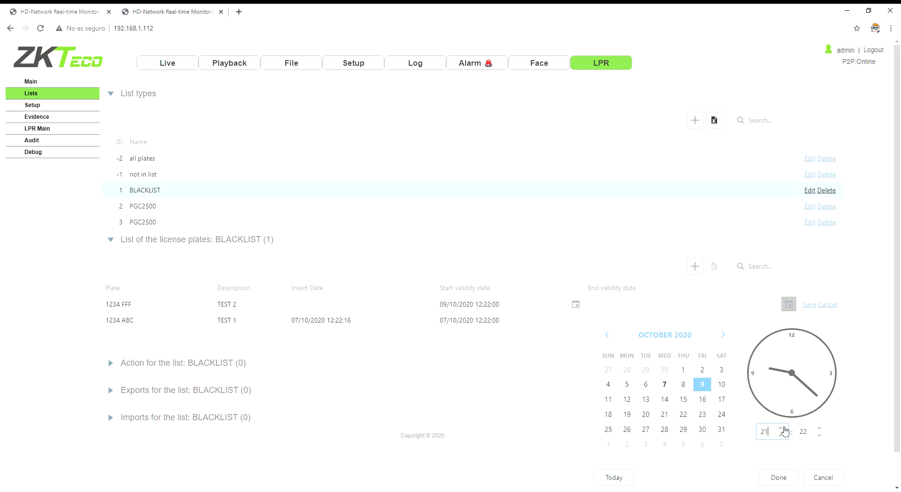
{"action": "left_click", "coordinate": [786, 479]}
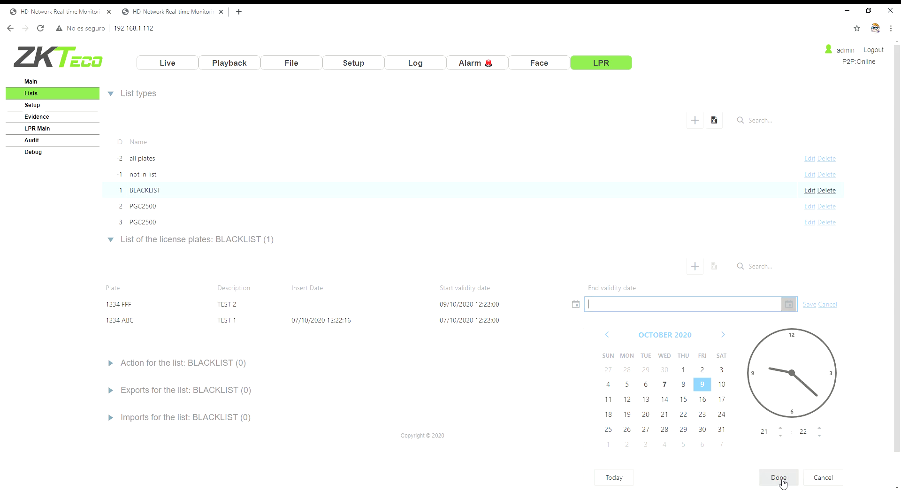
{"action": "left_click", "coordinate": [810, 305]}
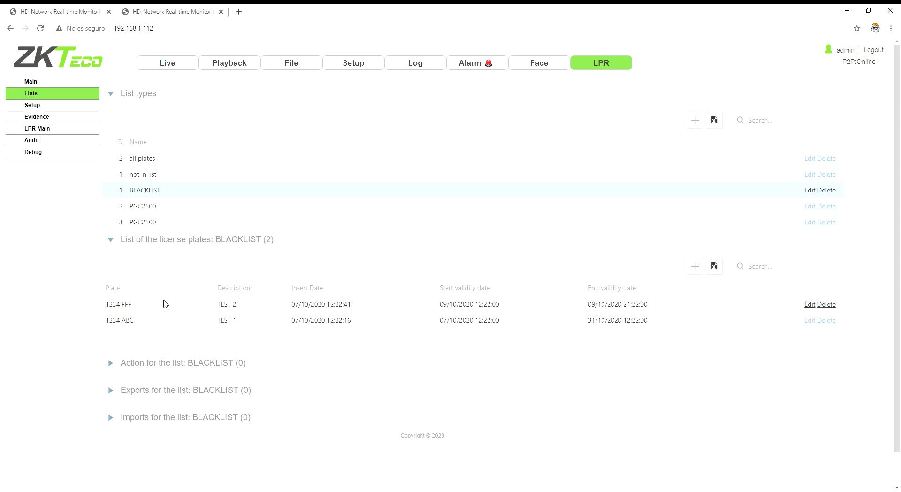
Step: On slave camera 192.168.1.113, expand Imports and select all plates to reveal its TEST SINCRO import
{"action": "left_click", "coordinate": [164, 8]}
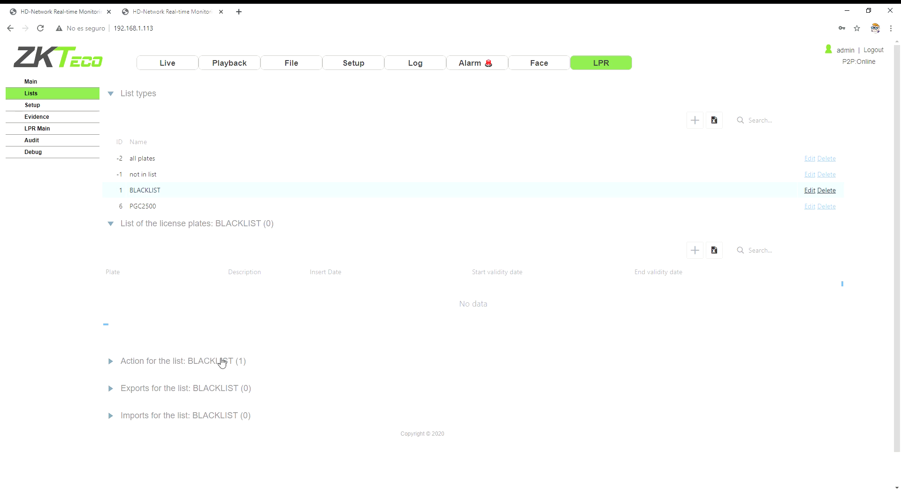
{"action": "left_click", "coordinate": [59, 7]}
{"action": "left_click", "coordinate": [149, 8]}
{"action": "left_click", "coordinate": [150, 424]}
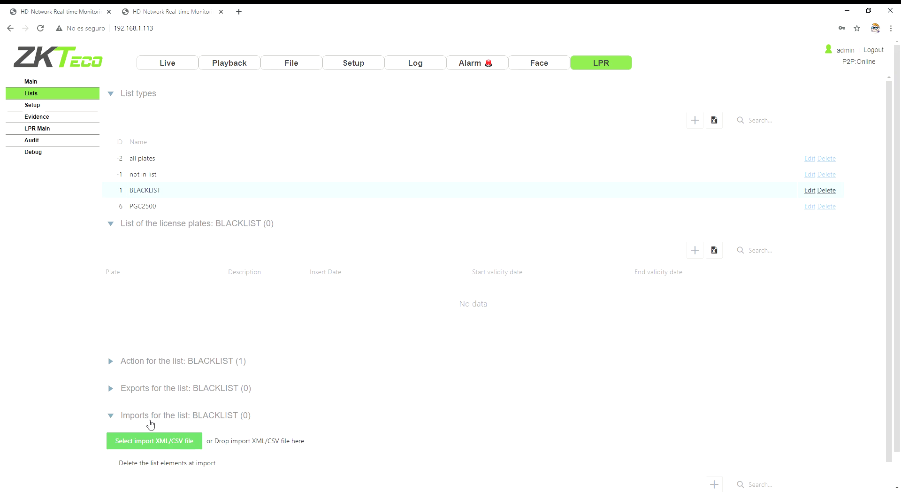
{"action": "scroll", "coordinate": [149, 424], "scroll_direction": "down", "scroll_amount": 3}
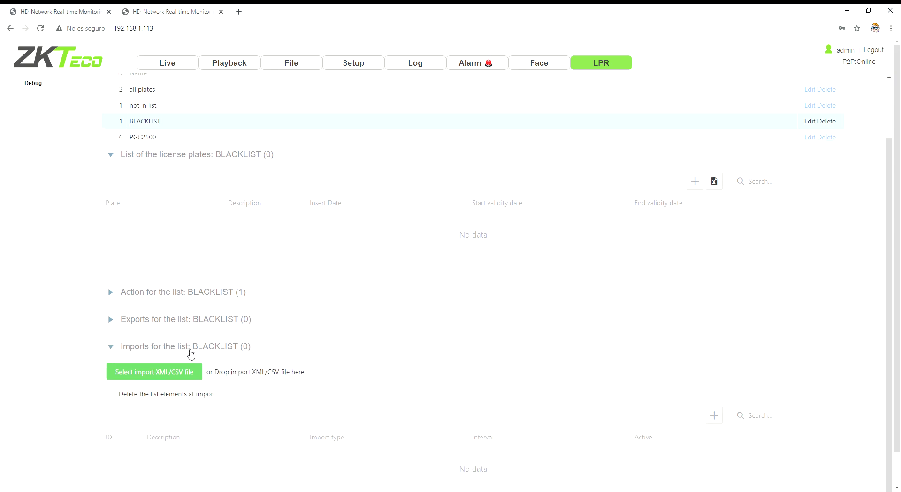
{"action": "scroll", "coordinate": [190, 353], "scroll_direction": "up", "scroll_amount": 3}
{"action": "left_click", "coordinate": [146, 159]}
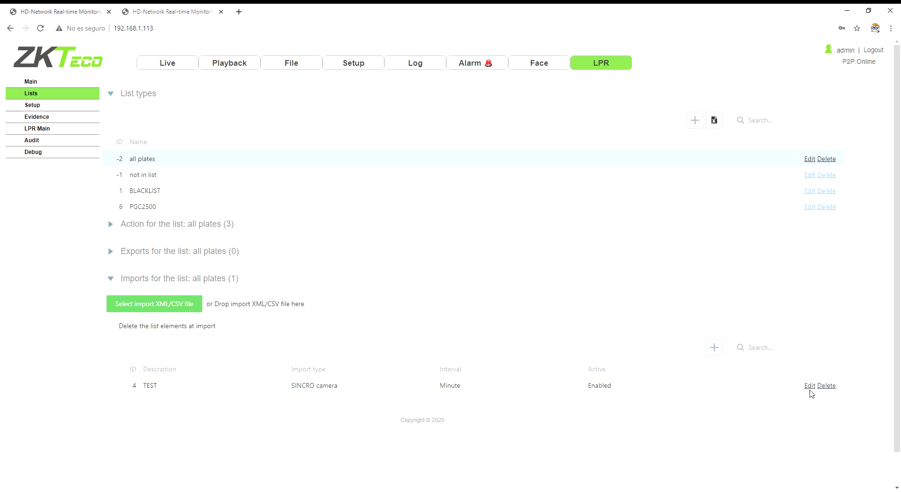
Step: Delete TEST and save an Enabled SINCRO camera import, TEST SLAVE CAMERA, running every minute
{"action": "left_click", "coordinate": [827, 386]}
{"action": "left_click", "coordinate": [422, 313]}
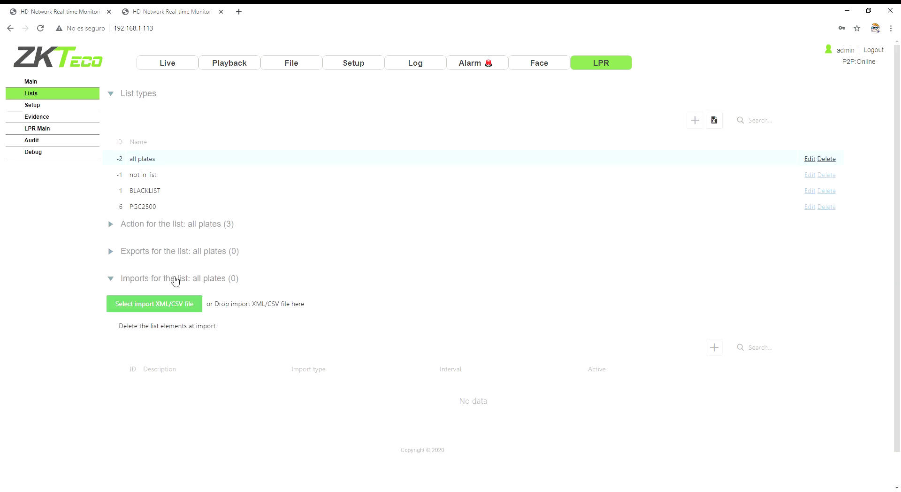
{"action": "left_click", "coordinate": [714, 348]}
{"action": "type", "text": "TEST SLAVE"}
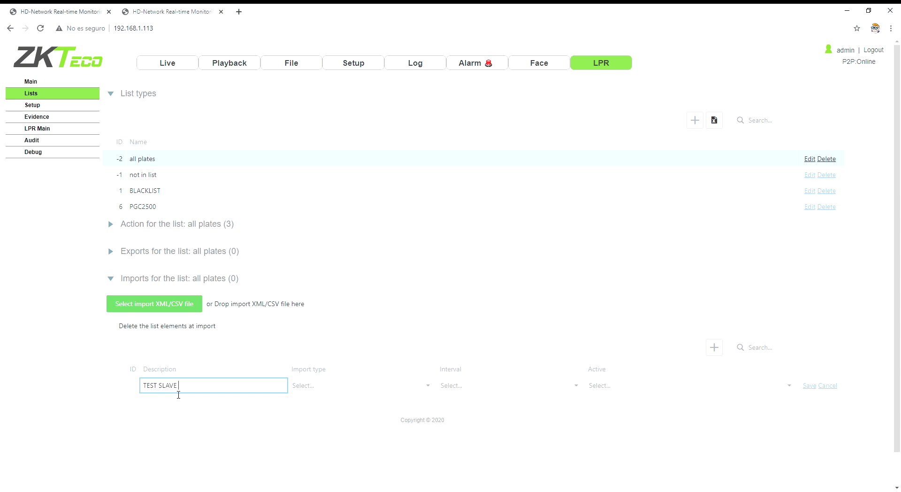
{"action": "type", "text": "CAMERA"}
{"action": "left_click", "coordinate": [335, 392]}
{"action": "left_click", "coordinate": [356, 419]}
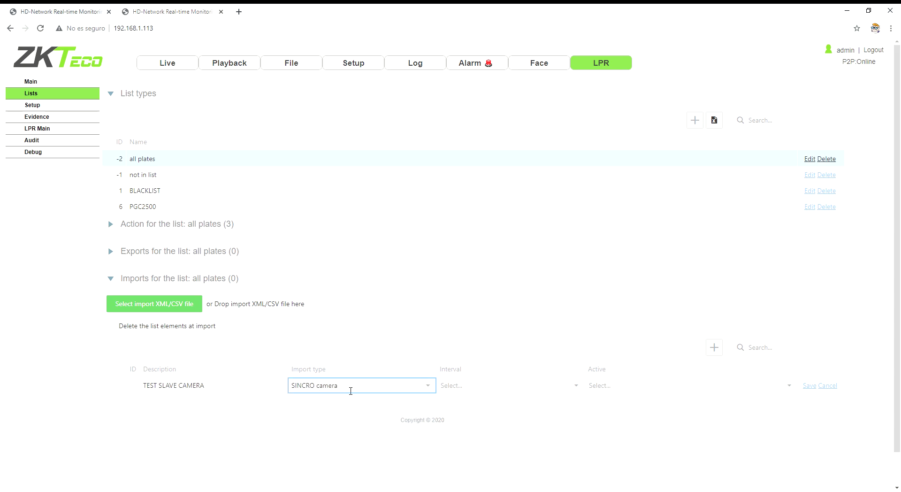
{"action": "left_click", "coordinate": [576, 385]}
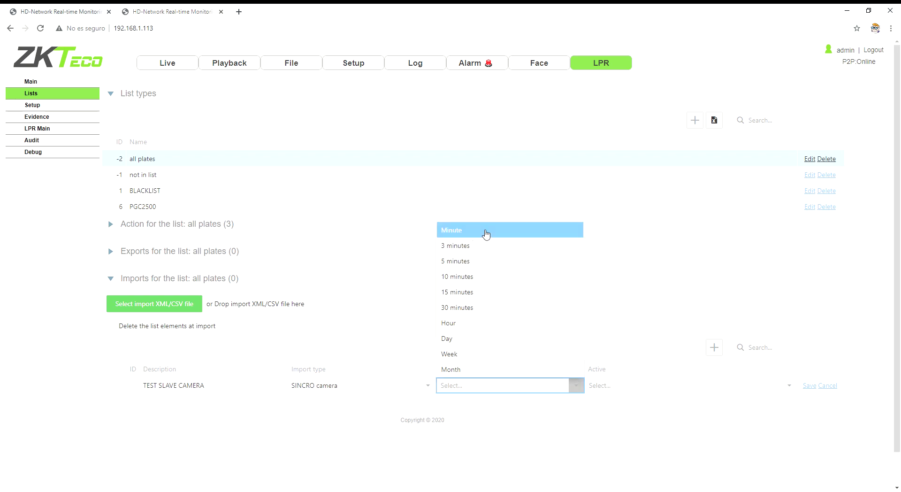
{"action": "left_click", "coordinate": [486, 232]}
{"action": "left_click", "coordinate": [794, 387]}
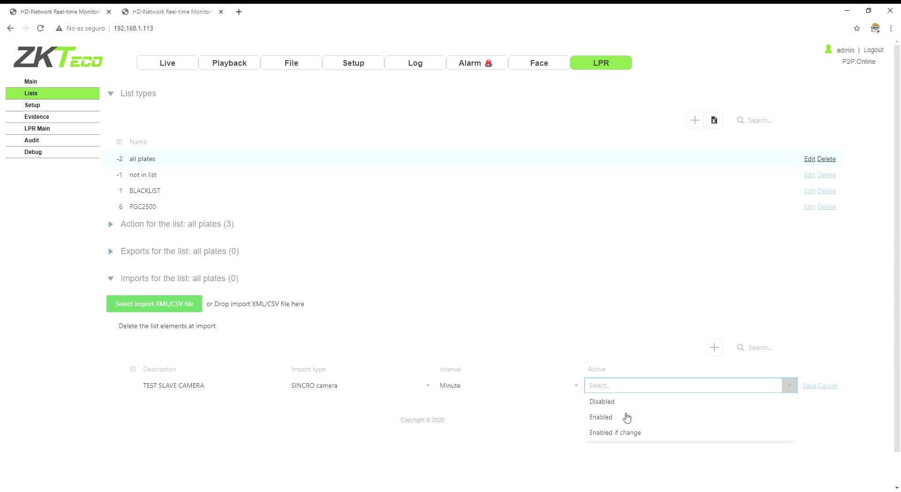
{"action": "left_click", "coordinate": [620, 417]}
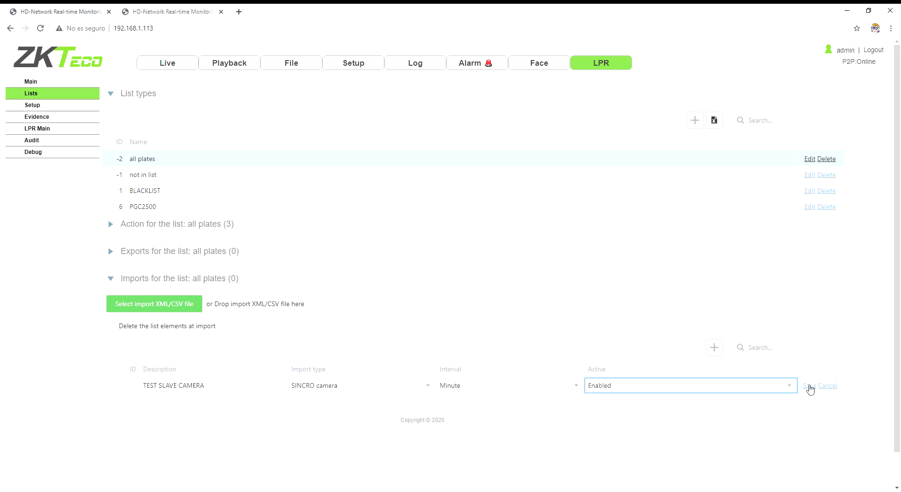
{"action": "left_click", "coordinate": [809, 386]}
Step: Show TEST SLAVE CAMERA's import properties and select its current 127.0.0.1 host value
{"action": "left_click", "coordinate": [228, 386]}
{"action": "scroll", "coordinate": [229, 389], "scroll_direction": "down", "scroll_amount": 1}
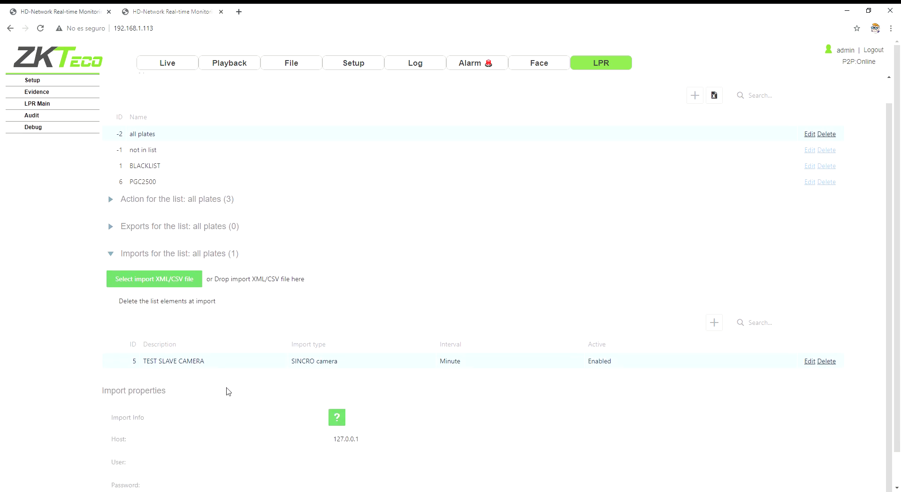
{"action": "scroll", "coordinate": [375, 424], "scroll_direction": "down", "scroll_amount": 1}
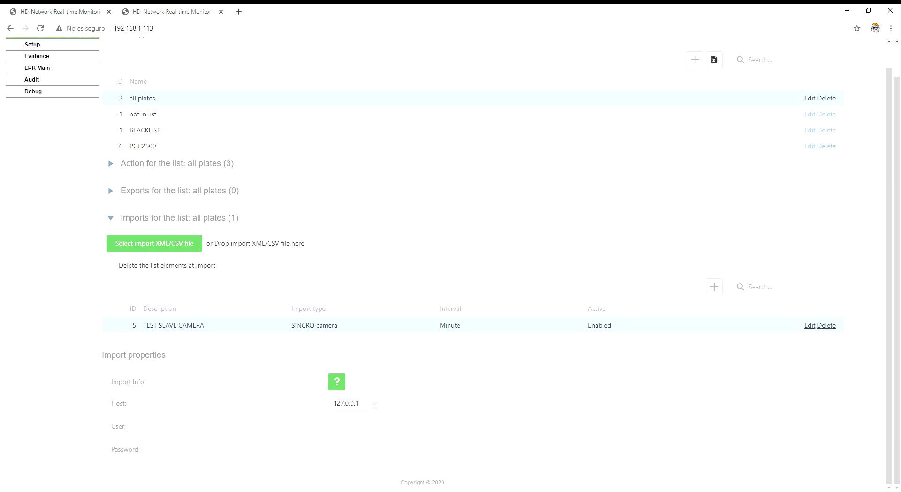
{"action": "left_click_drag", "start_coordinate": [374, 405], "coordinate": [302, 407]}
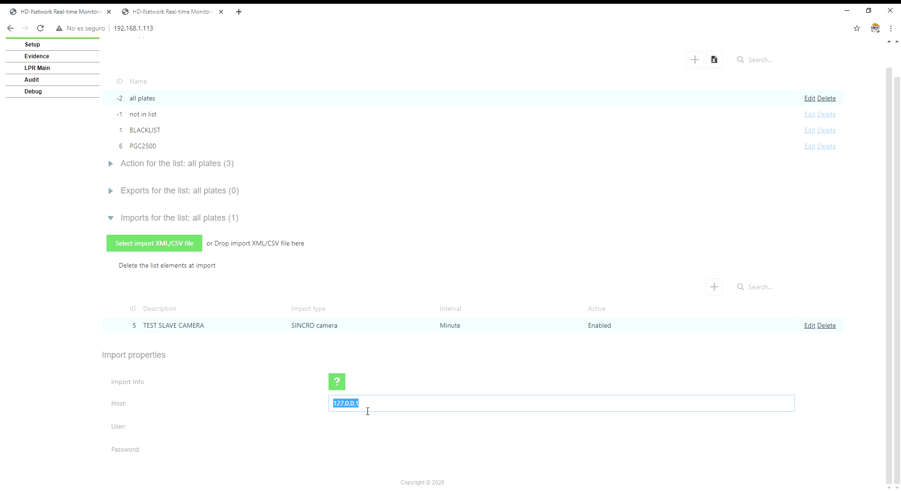
{"action": "left_click", "coordinate": [367, 412]}
{"action": "key", "text": "ctrl+Tab"}
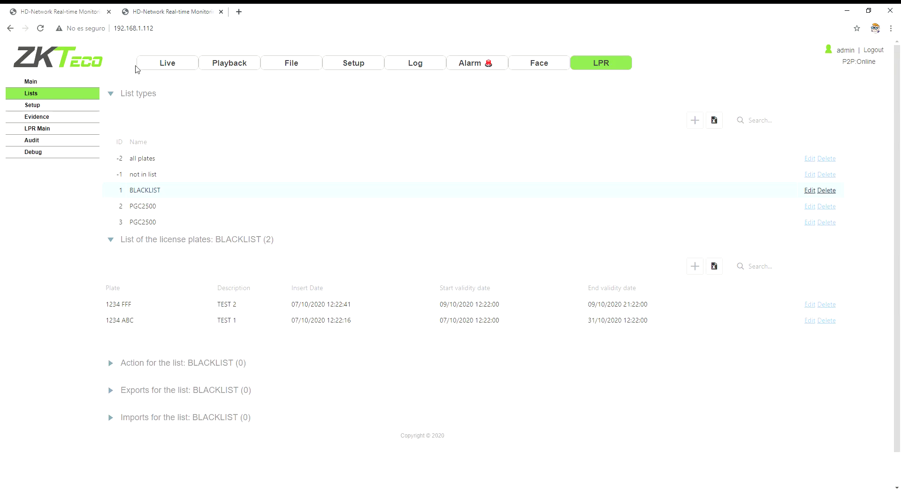
{"action": "left_click", "coordinate": [178, 33]}
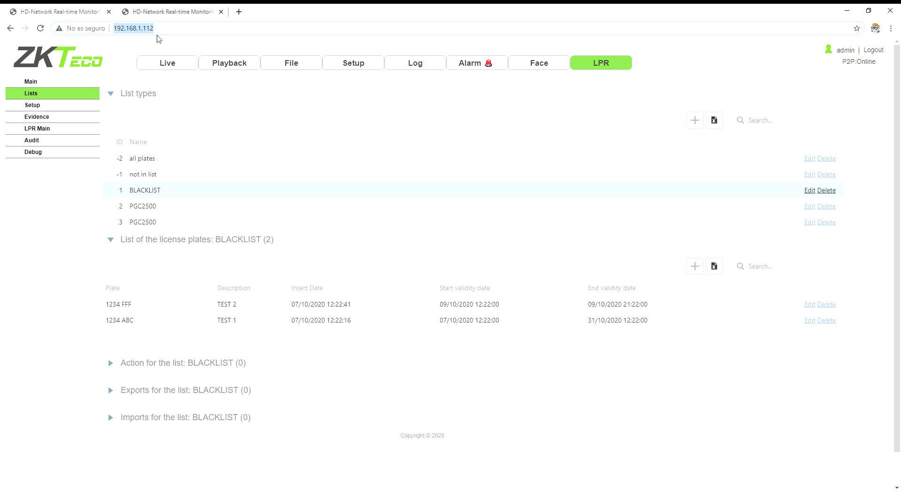
{"action": "key", "text": "ctrl+Tab"}
{"action": "left_click_drag", "start_coordinate": [378, 405], "coordinate": [307, 406]}
{"action": "type", "text": "http://192.168.1.112/"}
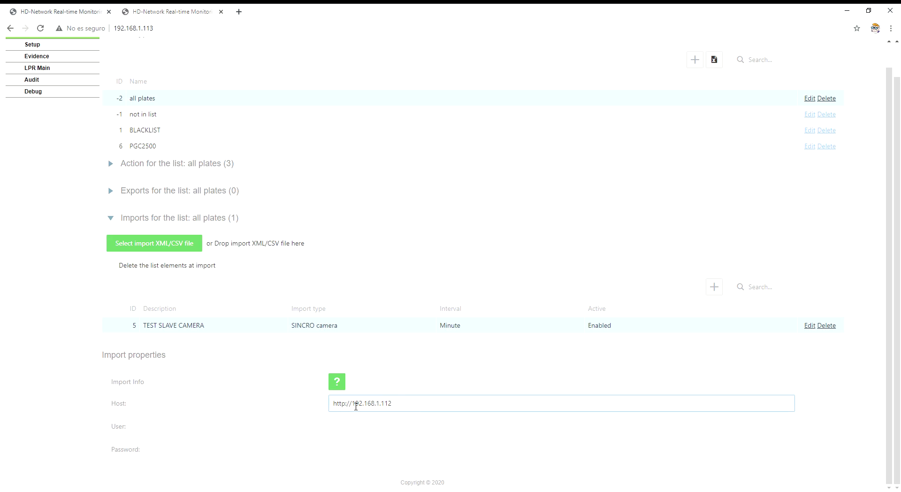
{"action": "left_click_drag", "start_coordinate": [353, 407], "coordinate": [279, 406]}
{"action": "key", "text": "BackSpace"}
{"action": "left_click_drag", "start_coordinate": [399, 411], "coordinate": [294, 408]}
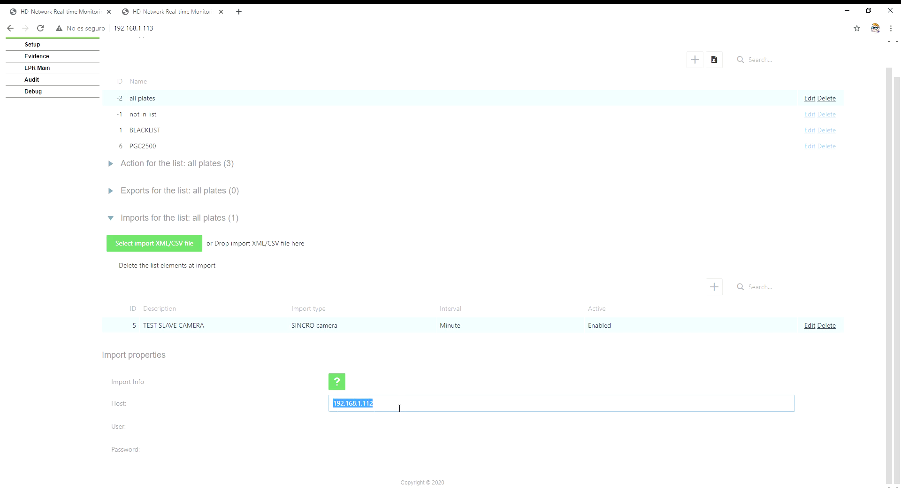
{"action": "key", "text": "Return"}
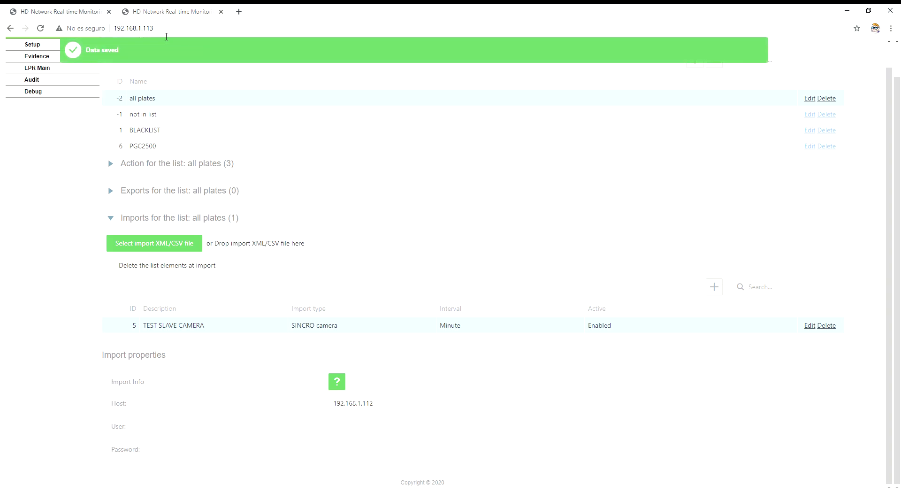
{"action": "scroll", "coordinate": [660, 218], "scroll_direction": "up", "scroll_amount": 2}
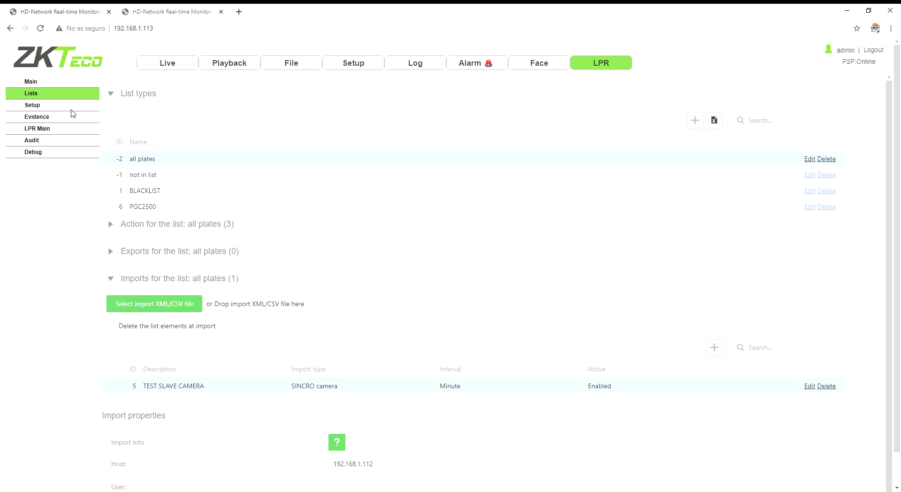
Step: Restart the slave's LPR service from Setup, then return to and refresh the Main live view
{"action": "left_click", "coordinate": [33, 113]}
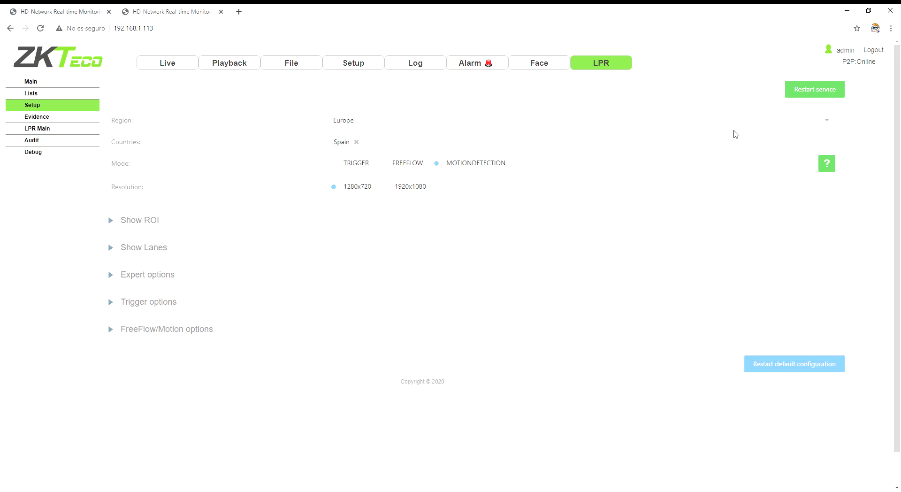
{"action": "left_click", "coordinate": [817, 96]}
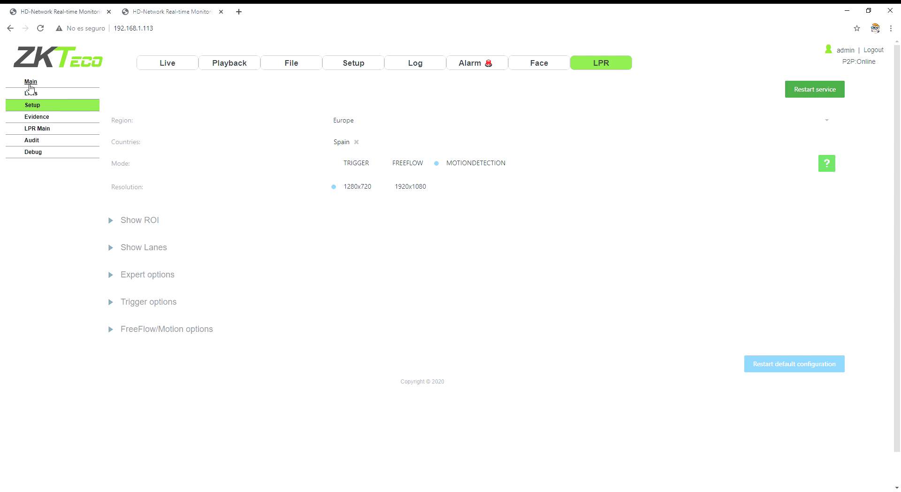
{"action": "left_click", "coordinate": [29, 84]}
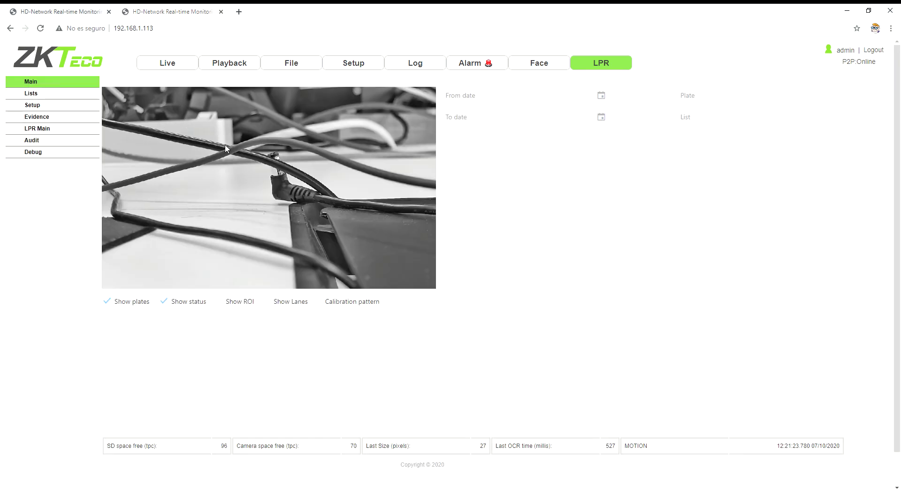
{"action": "left_click", "coordinate": [54, 83]}
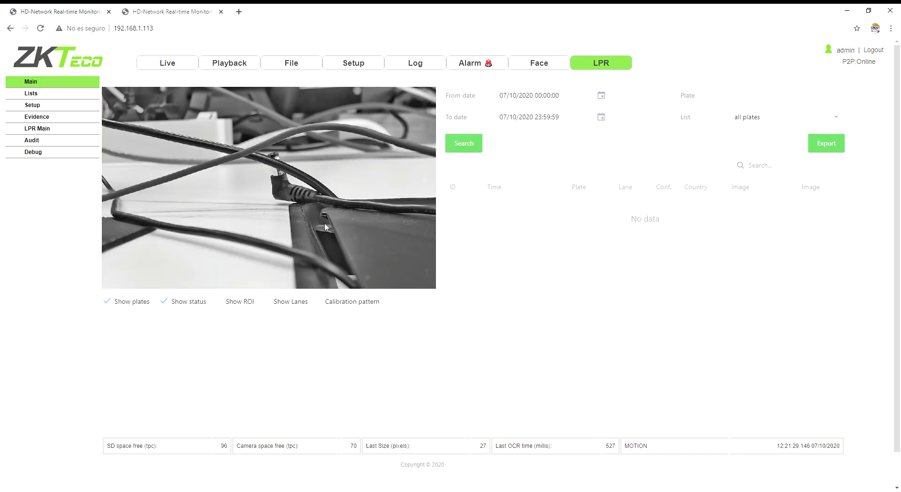
Step: Expand the slave camera's BLACKLIST plates, reloading Lists to confirm it is still empty
{"action": "left_click", "coordinate": [31, 93]}
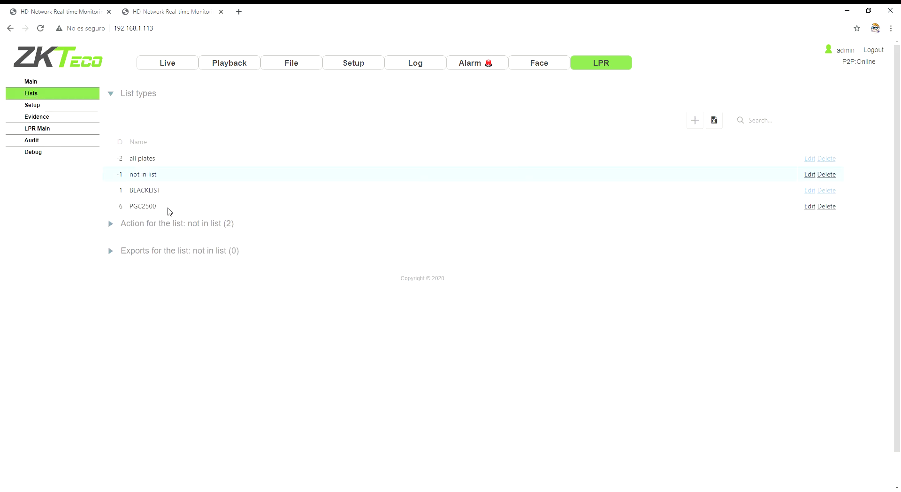
{"action": "left_click", "coordinate": [179, 190]}
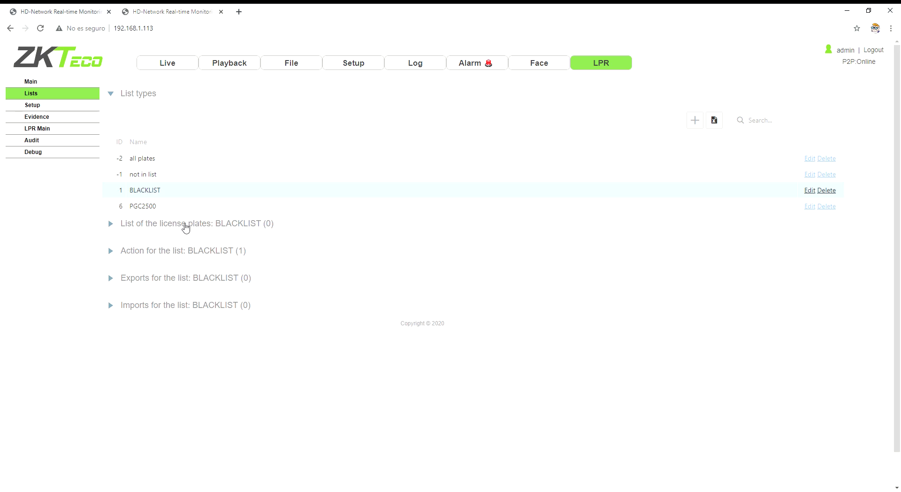
{"action": "left_click", "coordinate": [183, 223]}
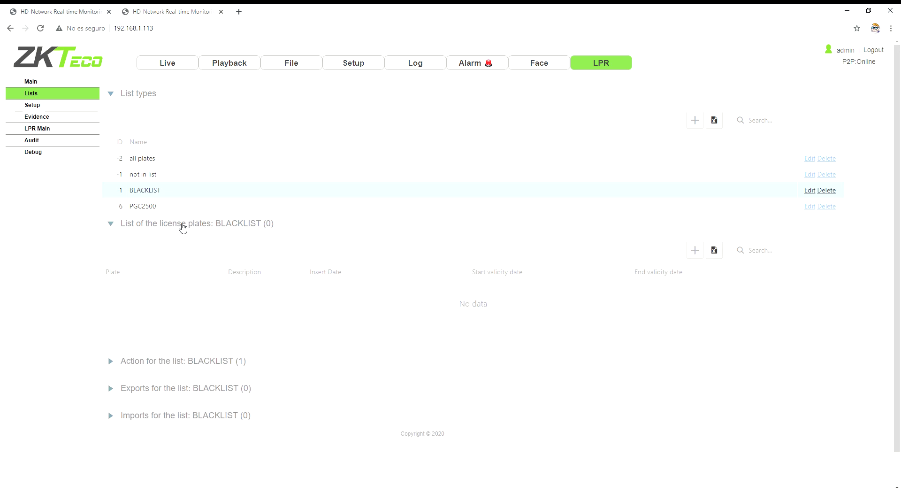
{"action": "left_click", "coordinate": [91, 10]}
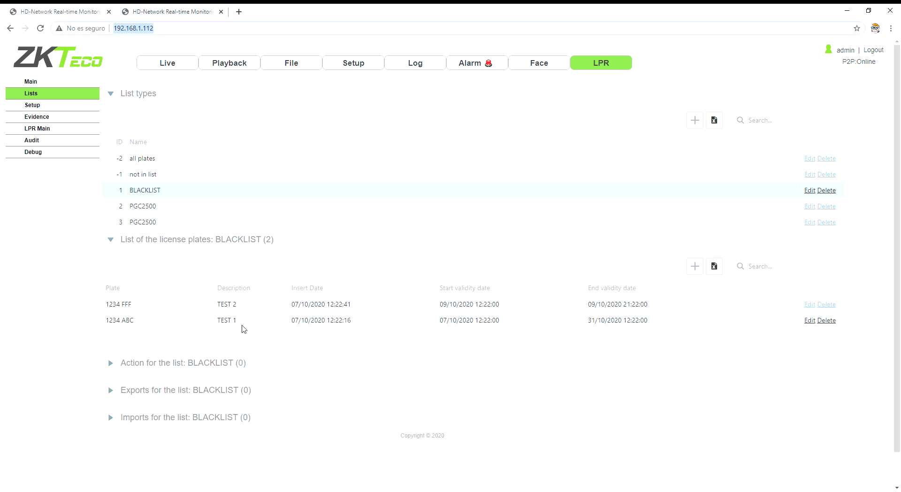
{"action": "left_click", "coordinate": [212, 7]}
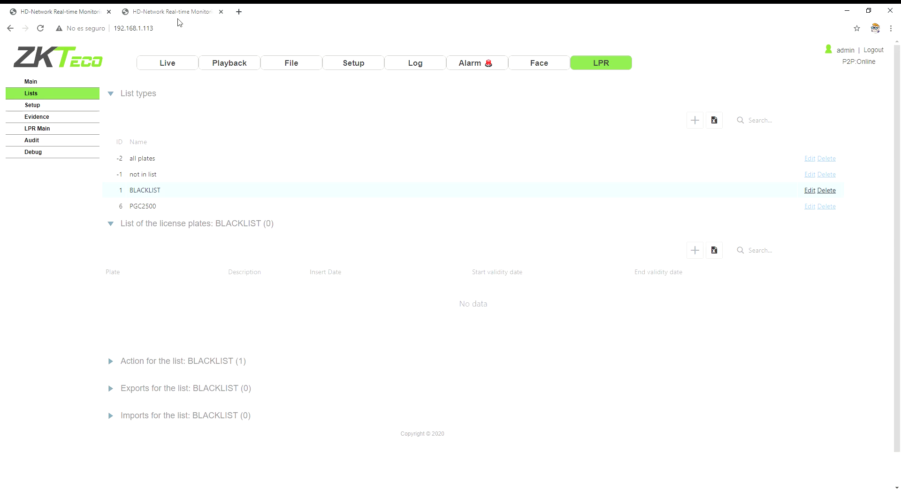
{"action": "left_click", "coordinate": [41, 95]}
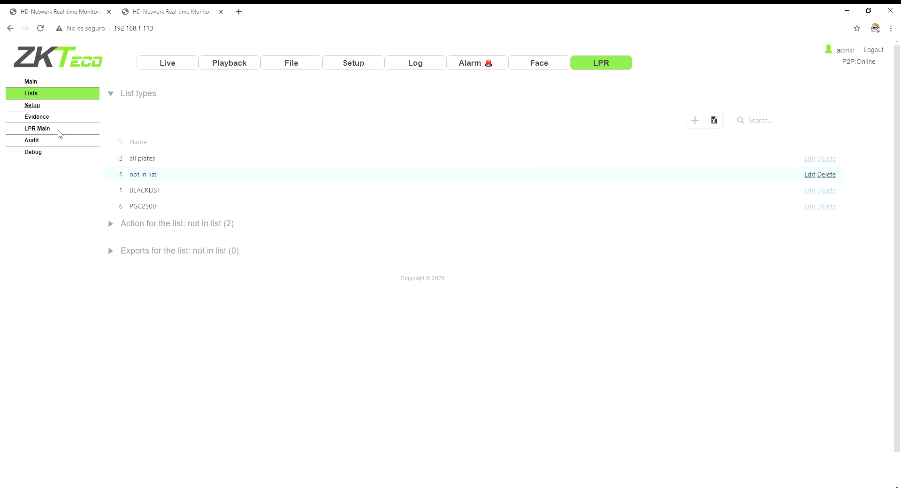
{"action": "left_click", "coordinate": [165, 194]}
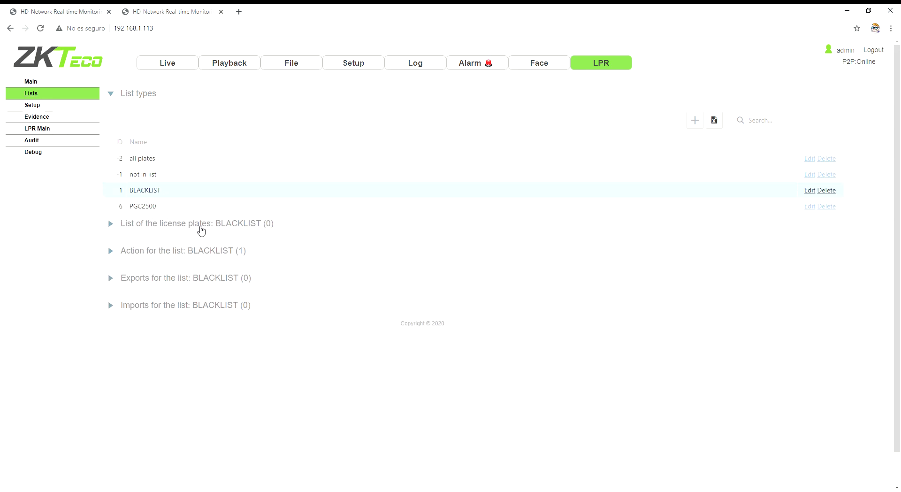
{"action": "left_click", "coordinate": [201, 229]}
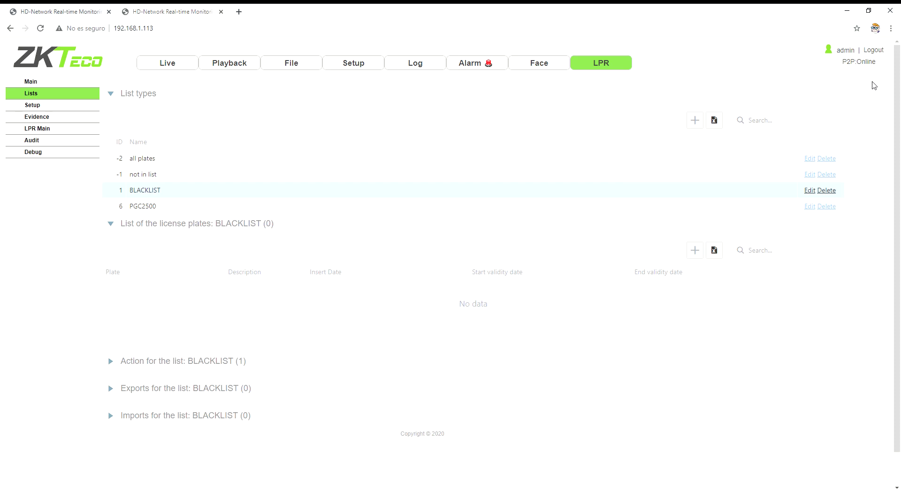
{"action": "left_click", "coordinate": [69, 9]}
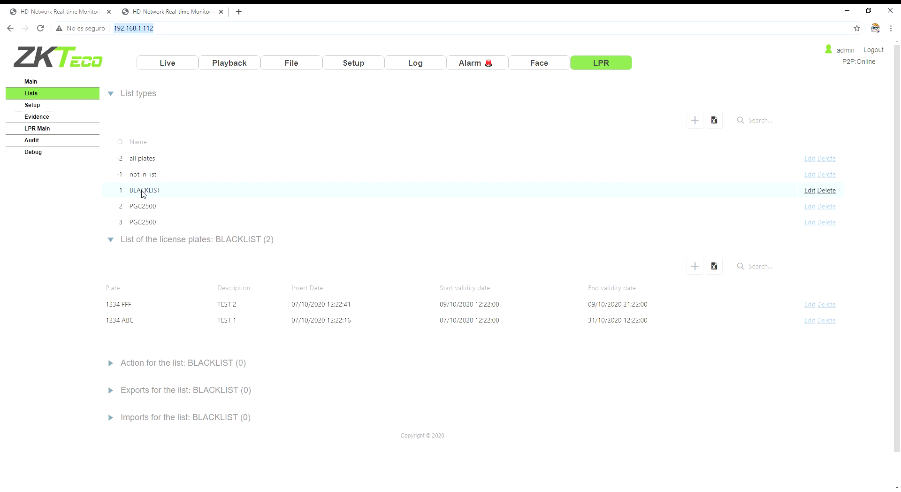
{"action": "left_click", "coordinate": [40, 97]}
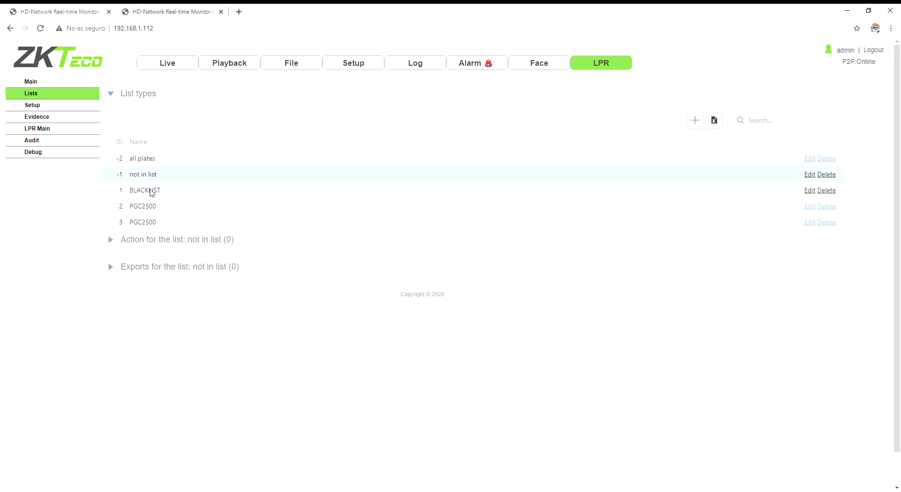
{"action": "left_click", "coordinate": [150, 190]}
{"action": "left_click", "coordinate": [170, 12]}
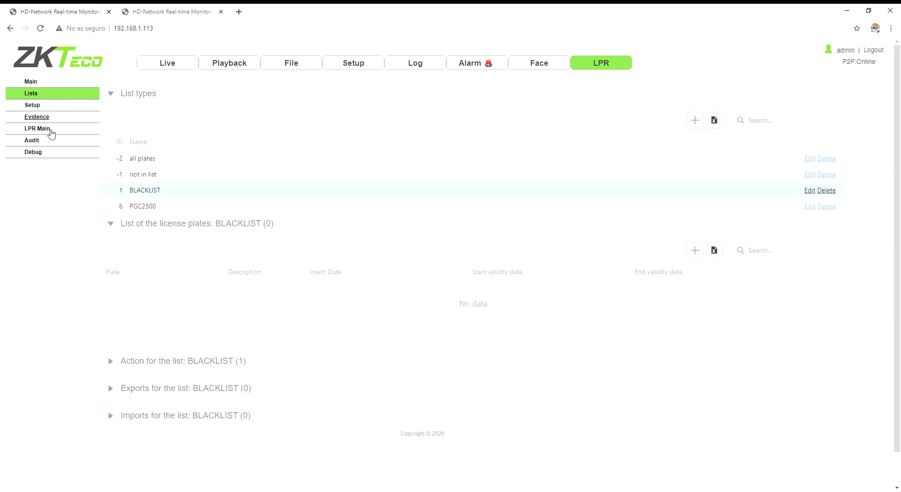
{"action": "left_click", "coordinate": [33, 92]}
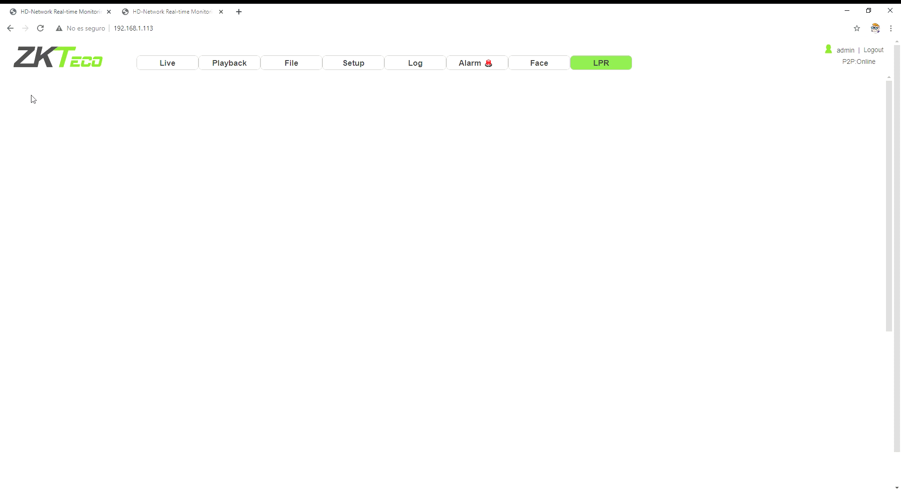
{"action": "left_click", "coordinate": [33, 96]}
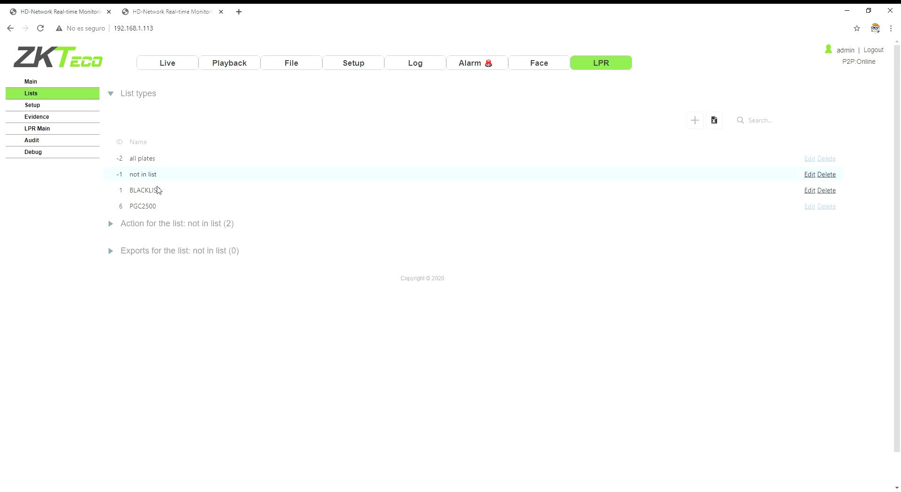
{"action": "left_click", "coordinate": [159, 190]}
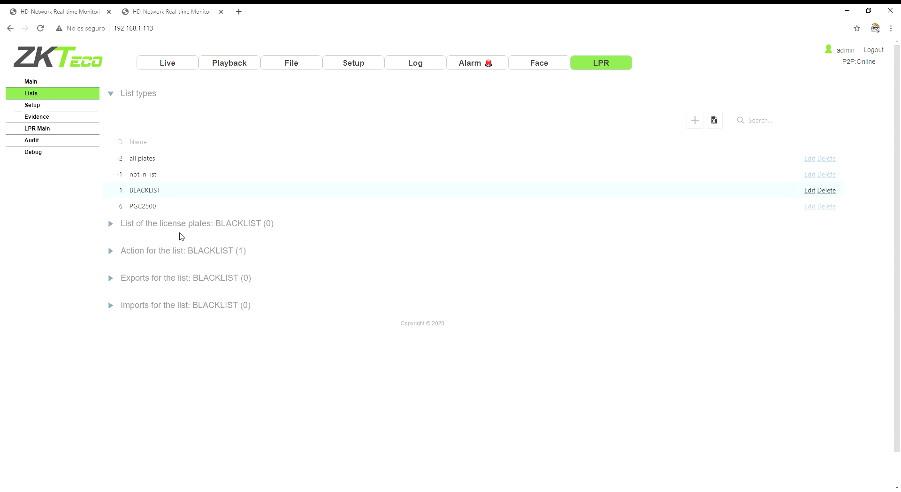
{"action": "left_click", "coordinate": [183, 249]}
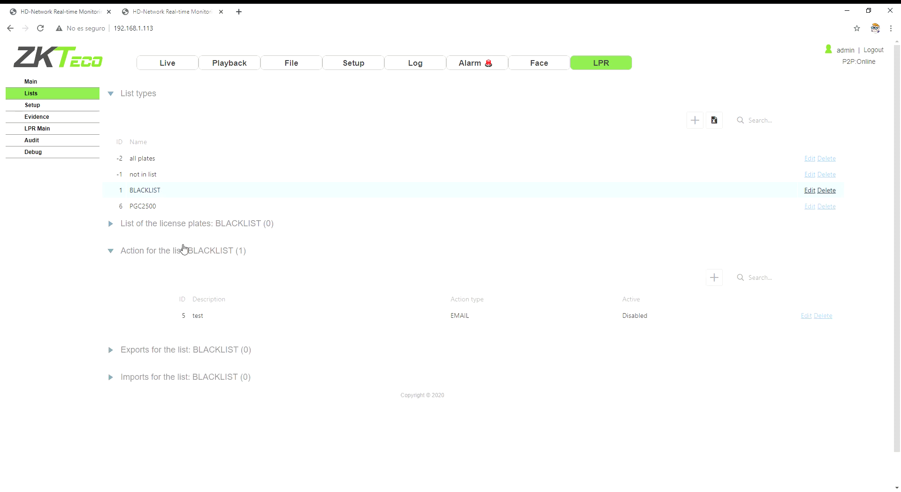
{"action": "left_click", "coordinate": [182, 225]}
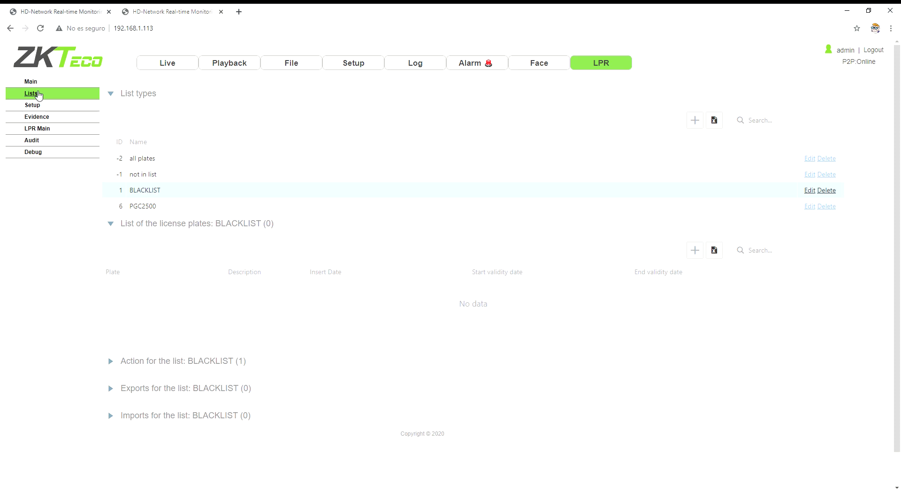
{"action": "left_click", "coordinate": [37, 94]}
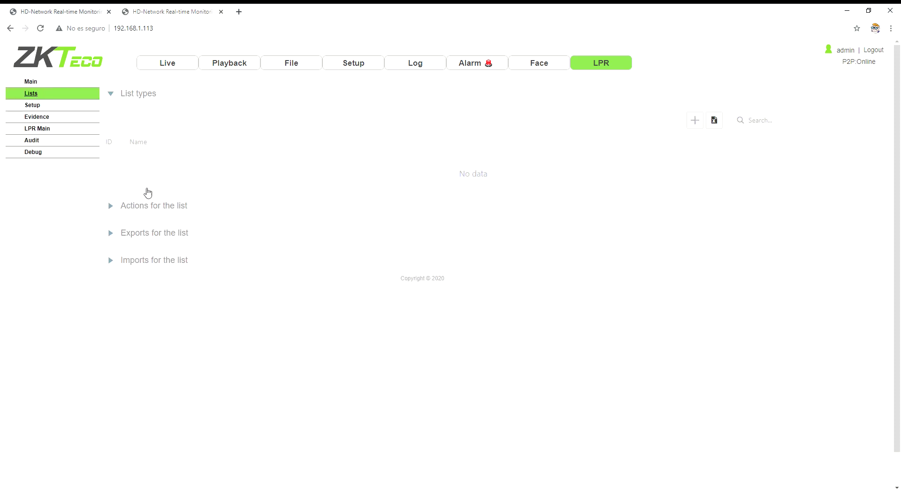
{"action": "left_click", "coordinate": [151, 190]}
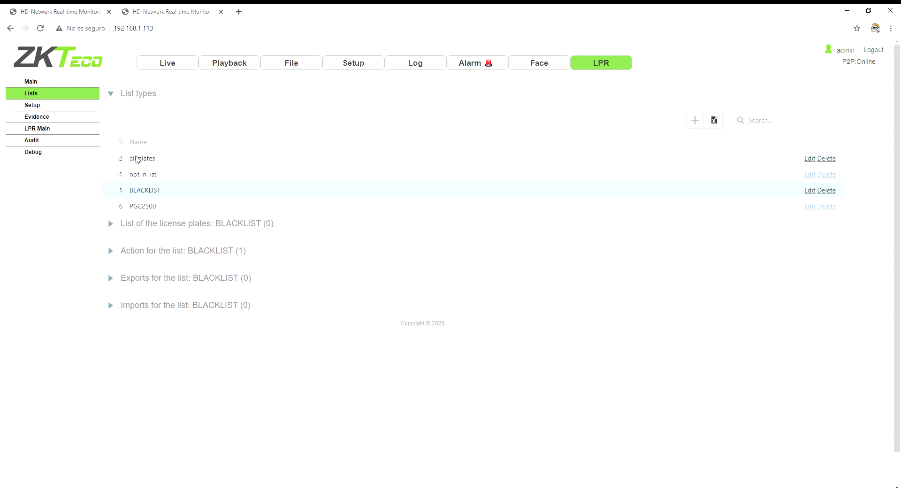
{"action": "left_click", "coordinate": [164, 230]}
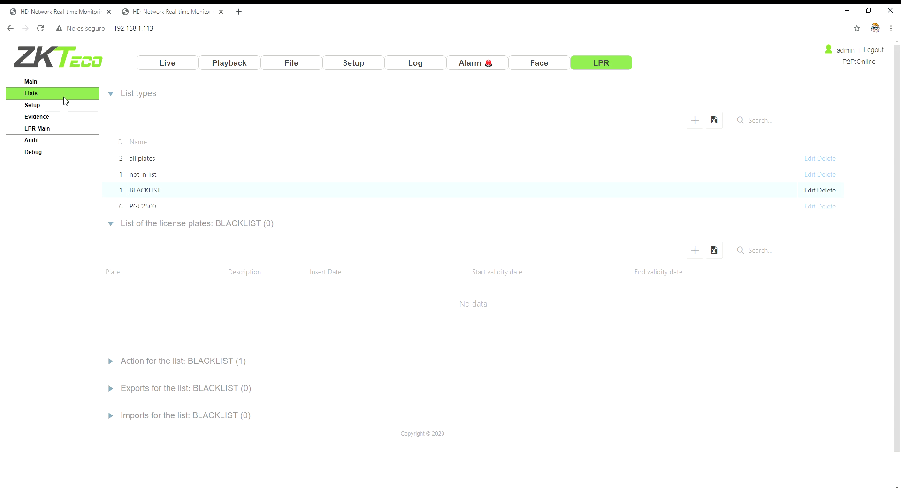
{"action": "left_click", "coordinate": [30, 95]}
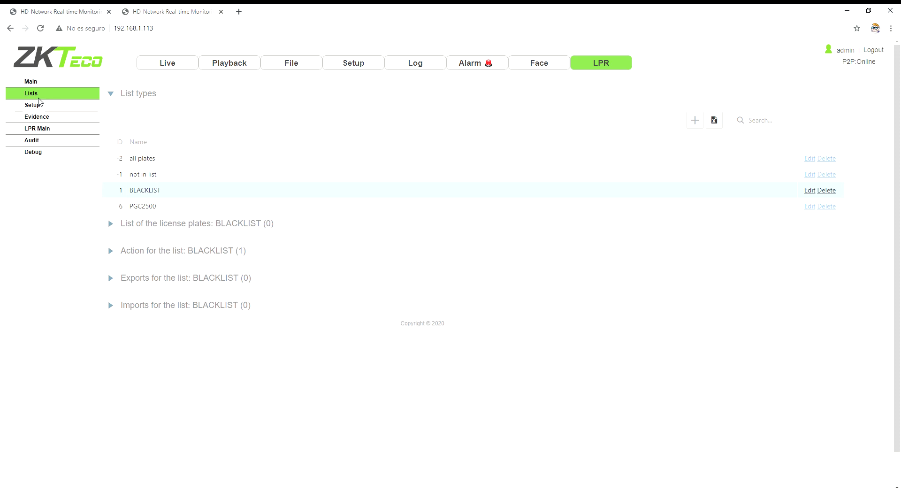
{"action": "left_click", "coordinate": [40, 94]}
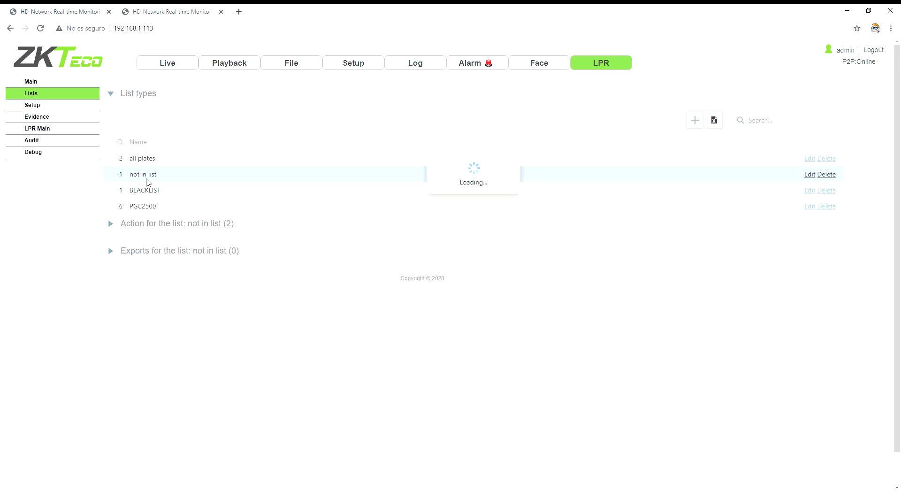
{"action": "left_click", "coordinate": [153, 193]}
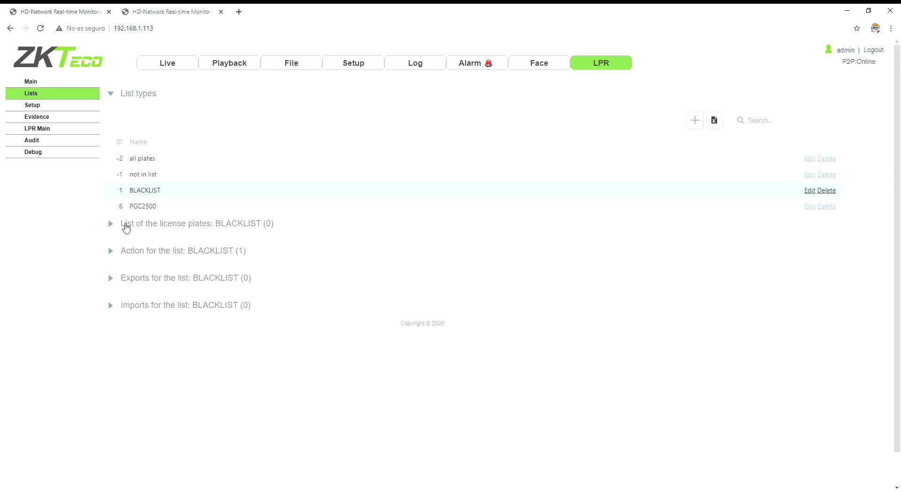
{"action": "left_click", "coordinate": [126, 225]}
{"action": "left_click", "coordinate": [67, 8]}
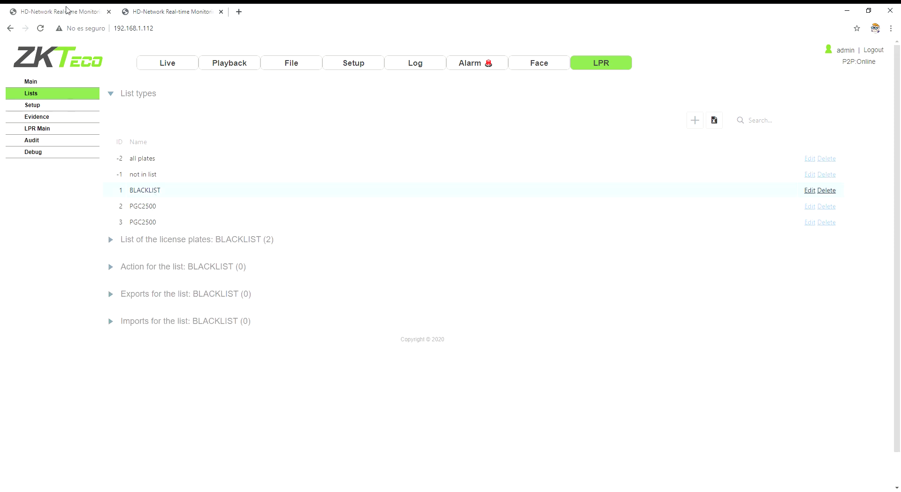
{"action": "left_click", "coordinate": [200, 243]}
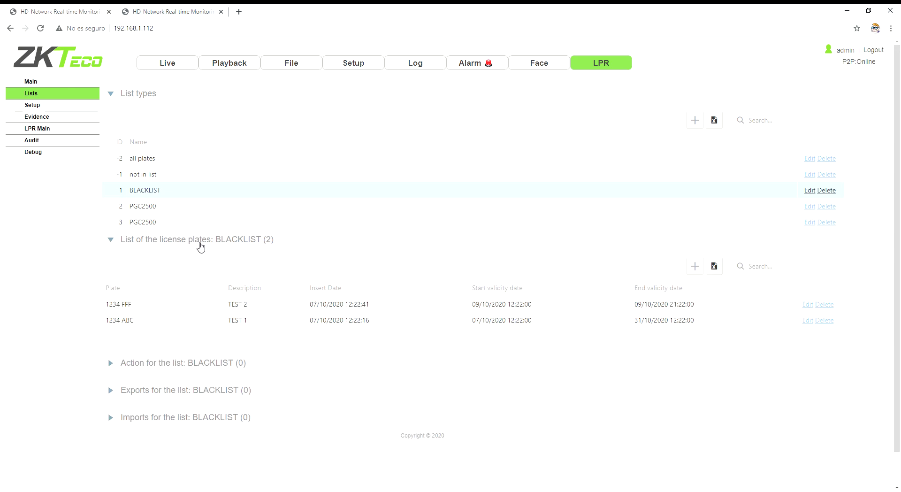
{"action": "left_click", "coordinate": [161, 8]}
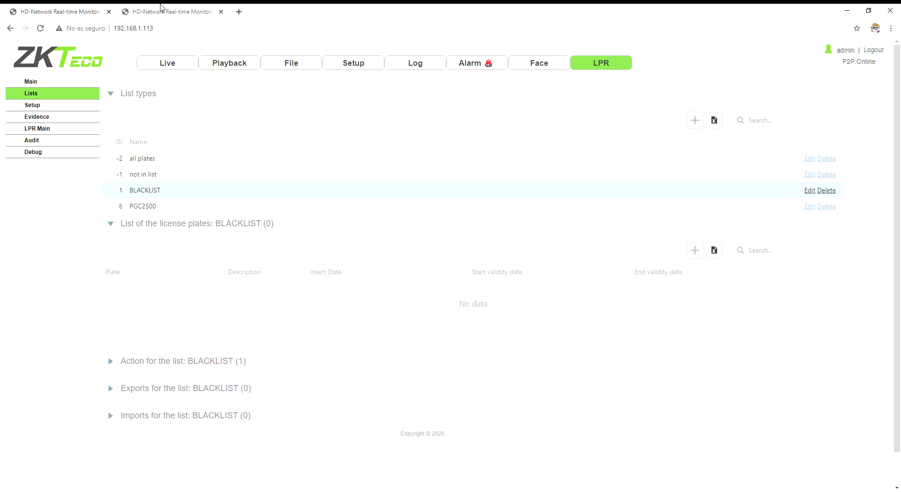
{"action": "double_click", "coordinate": [144, 191]}
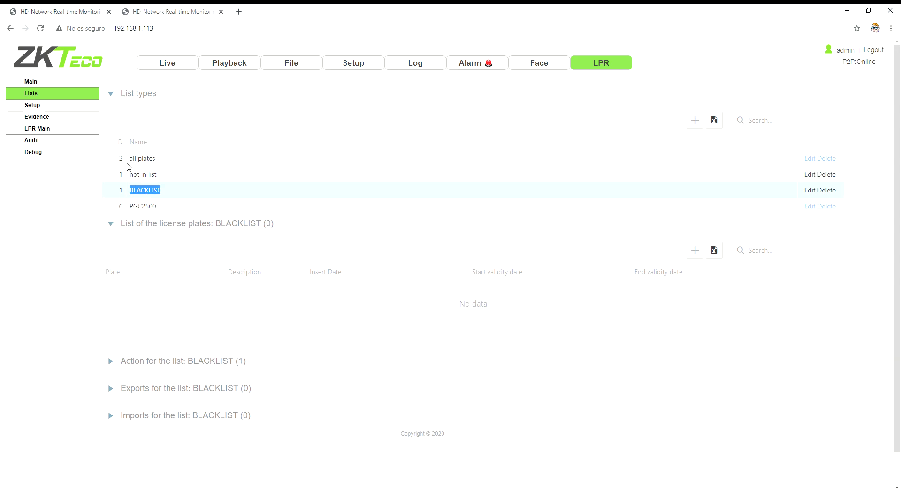
{"action": "left_click", "coordinate": [43, 96]}
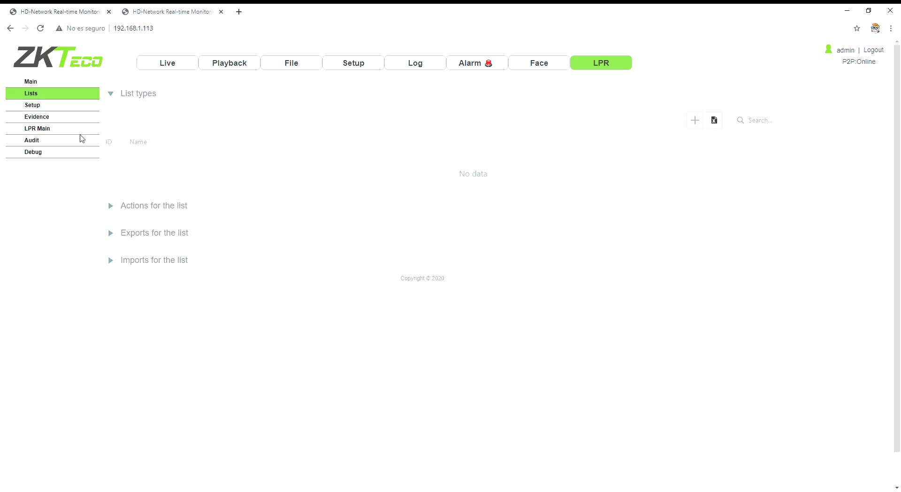
{"action": "left_click", "coordinate": [173, 192]}
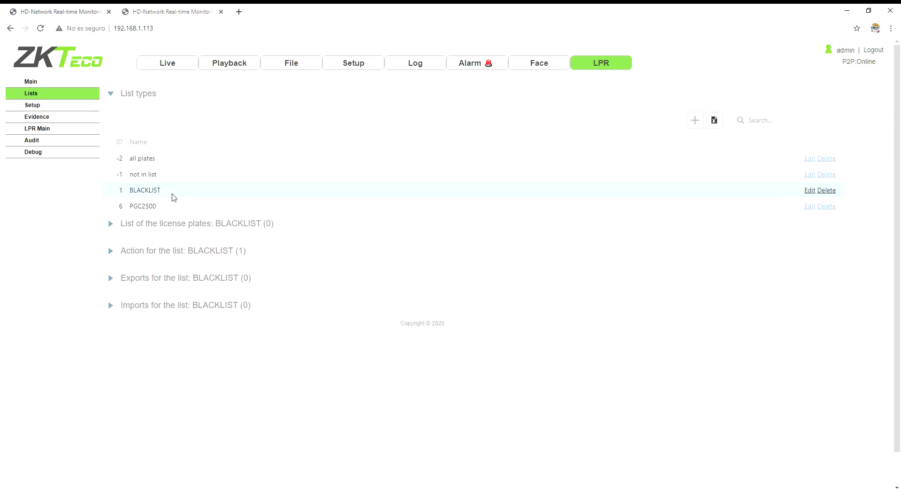
{"action": "left_click", "coordinate": [237, 250]}
{"action": "left_click", "coordinate": [238, 227]}
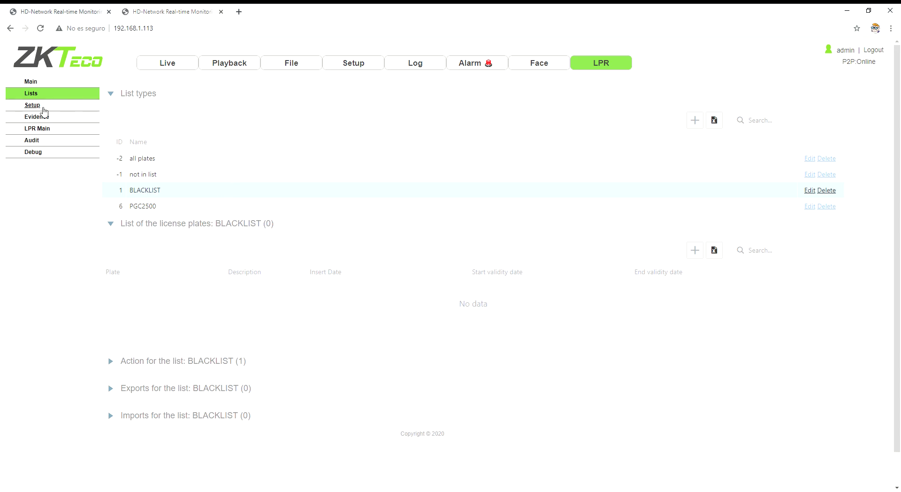
{"action": "left_click", "coordinate": [42, 105]}
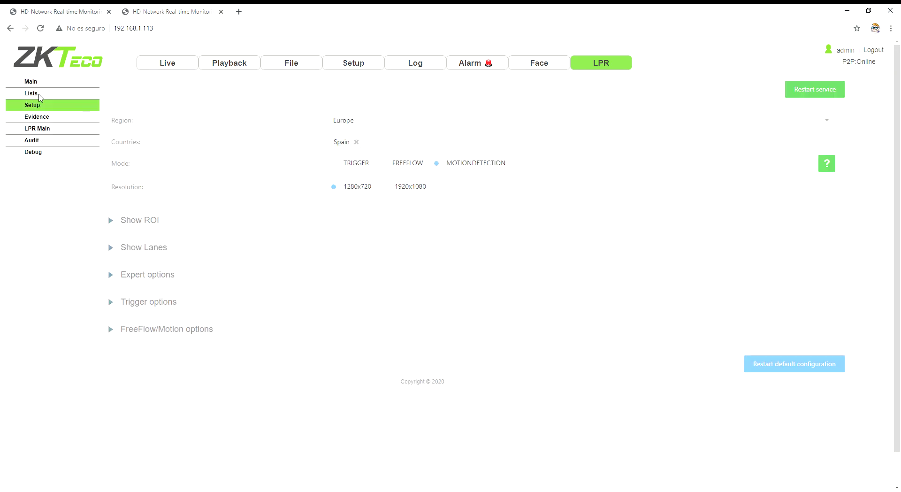
Step: Reload the slave's Lists and select BLACKLIST, now showing synced plates 1234 FFF and 1234 ABC
{"action": "left_click", "coordinate": [39, 94]}
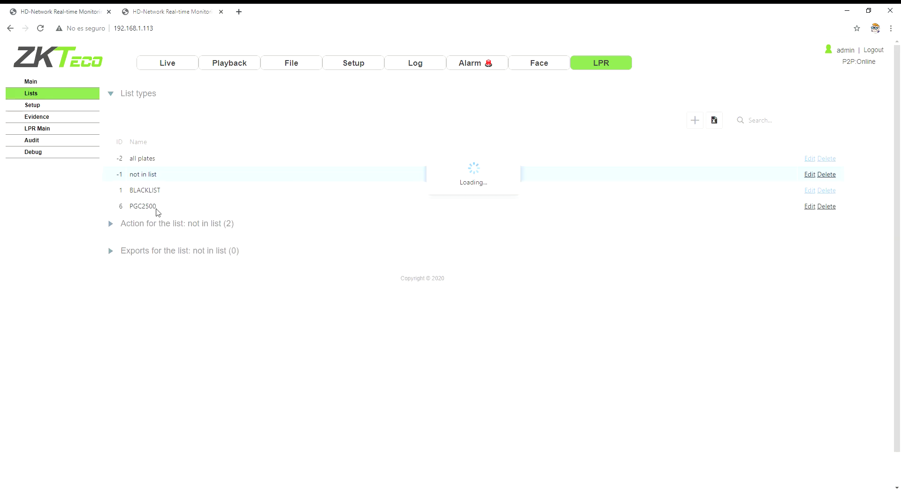
{"action": "left_click", "coordinate": [149, 191]}
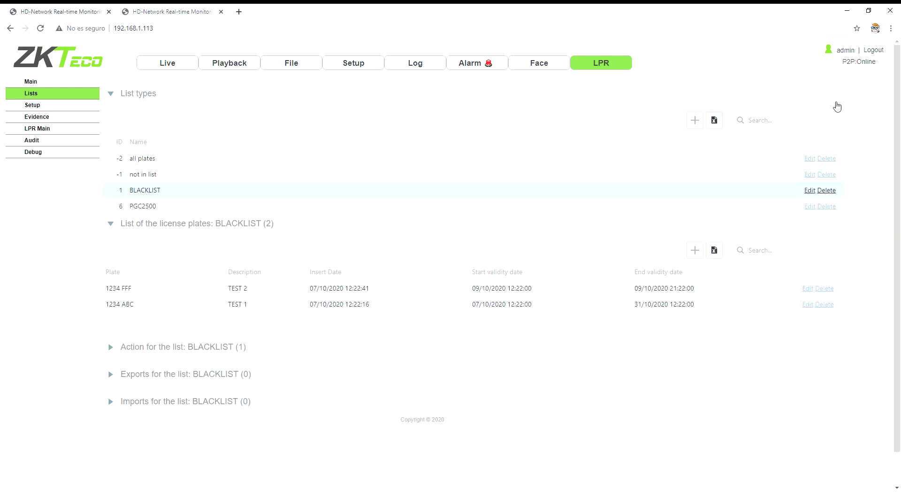